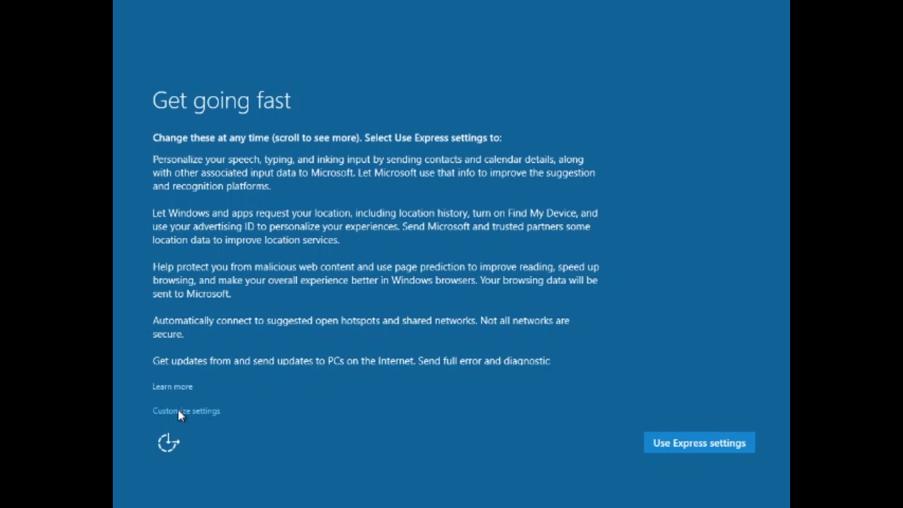
Step: Review the detailed privacy toggles, then go back and accept Use Express settings
click(199, 411)
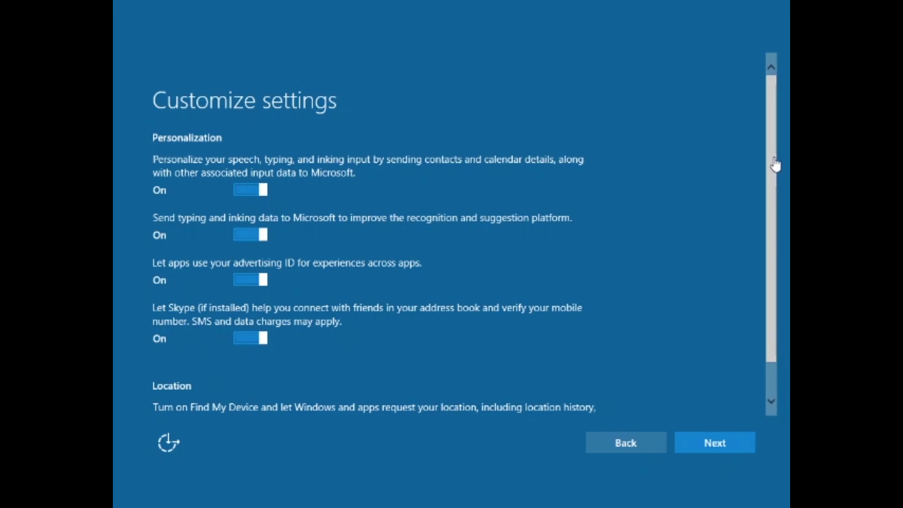
scroll(322, 242, down, 2)
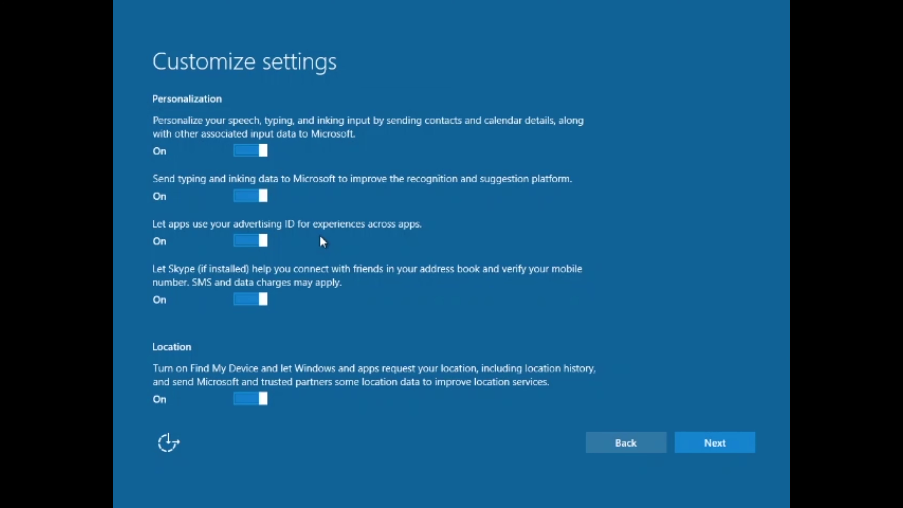
click(648, 441)
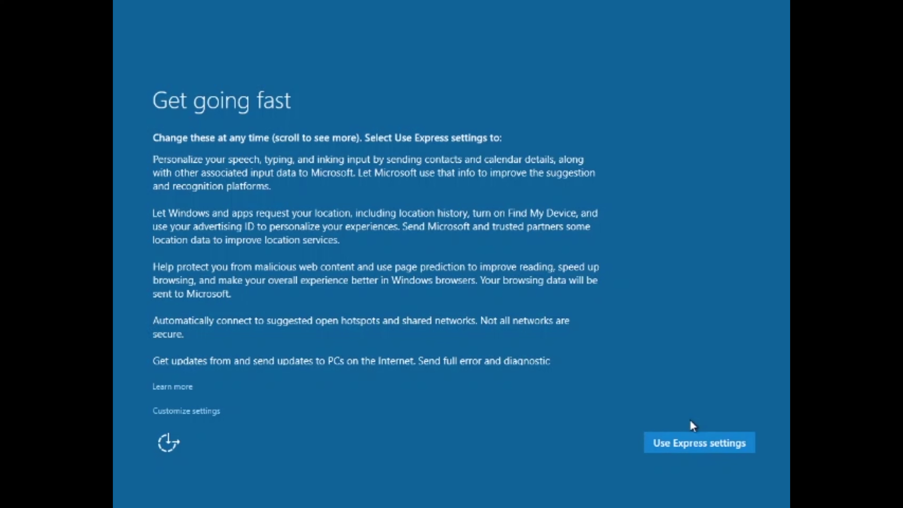
click(702, 444)
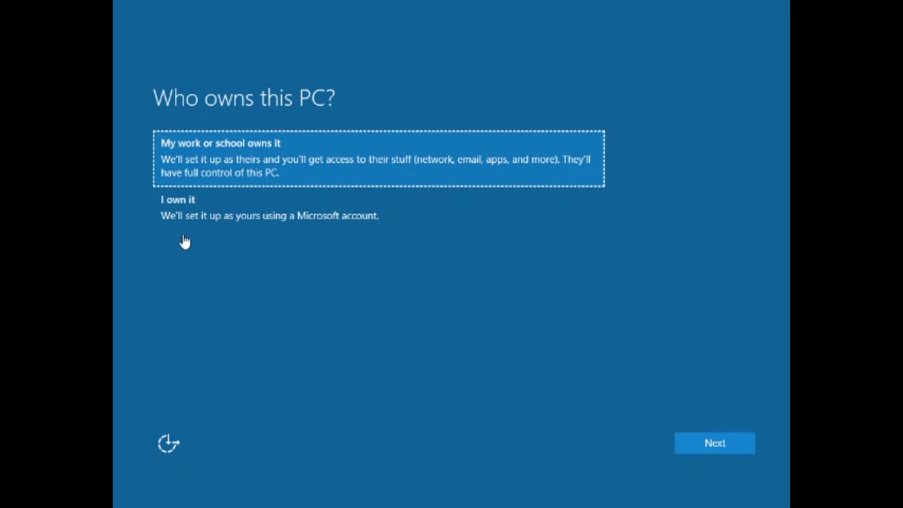
Step: Choose 'I own it' and sign in with the Microsoft account e-mail and password
click(242, 215)
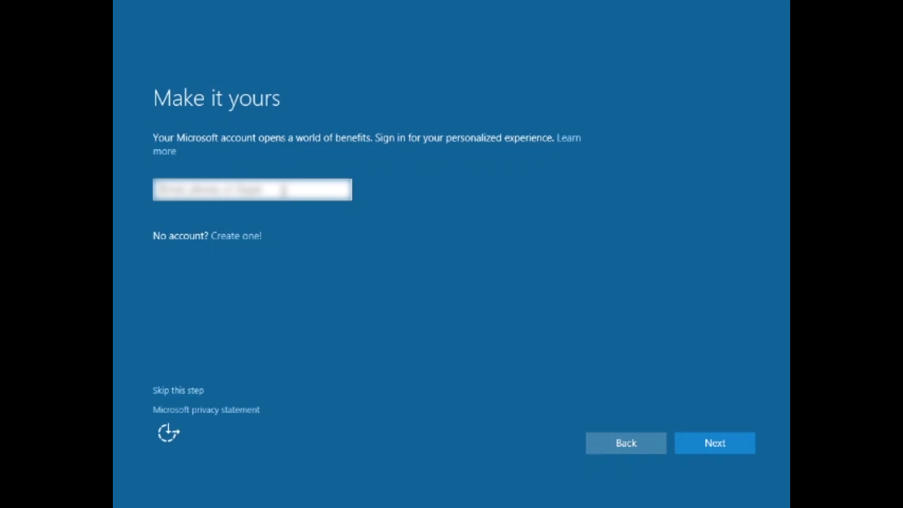
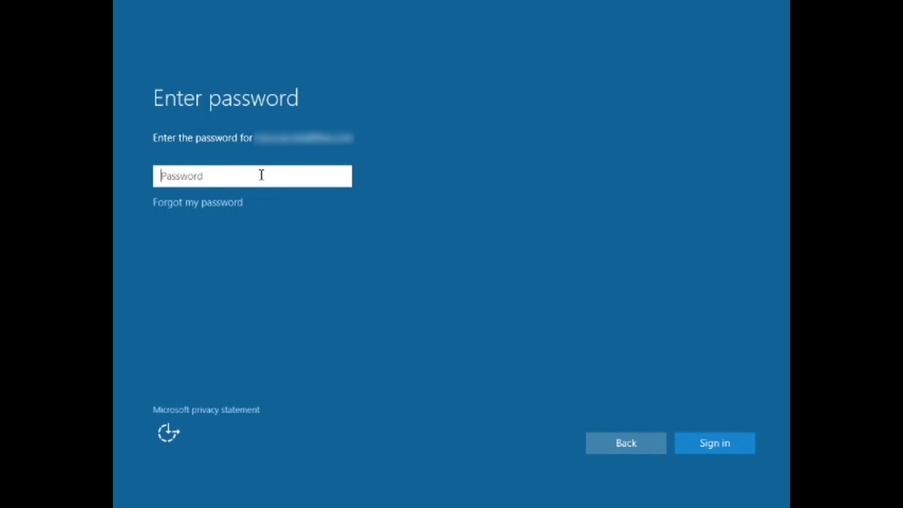
text(p)
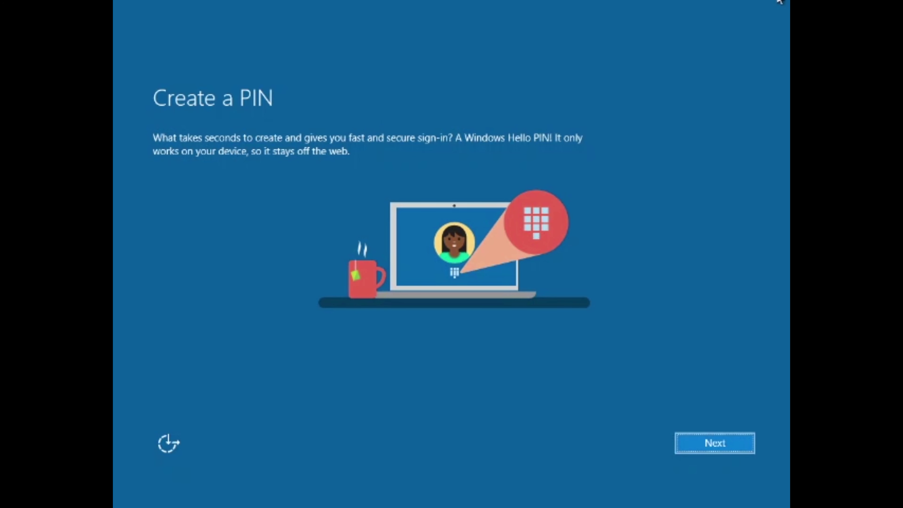
Step: Create and confirm a sign-in PIN, then choose to save new files only to this PC
click(690, 441)
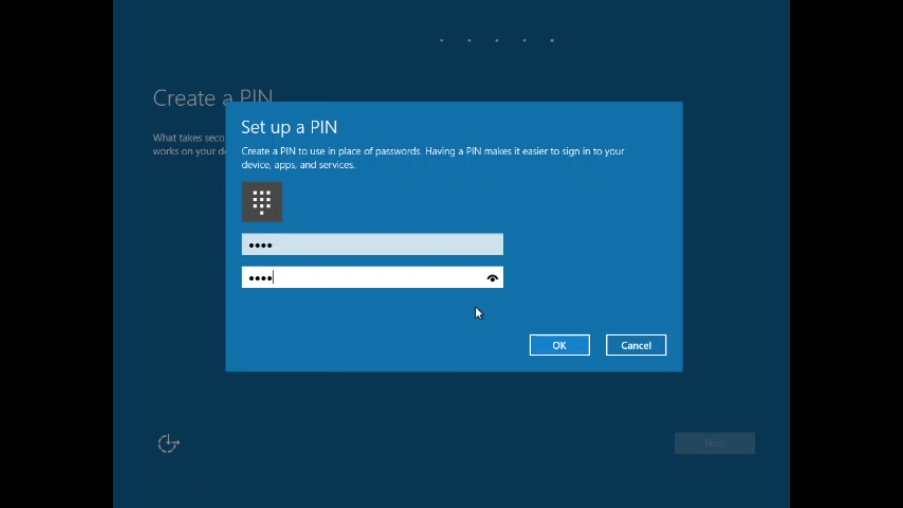
click(565, 343)
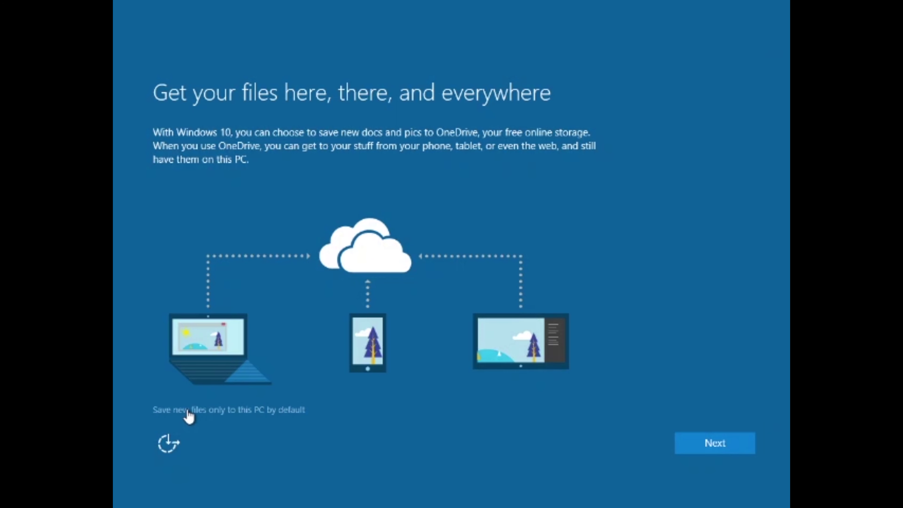
click(188, 411)
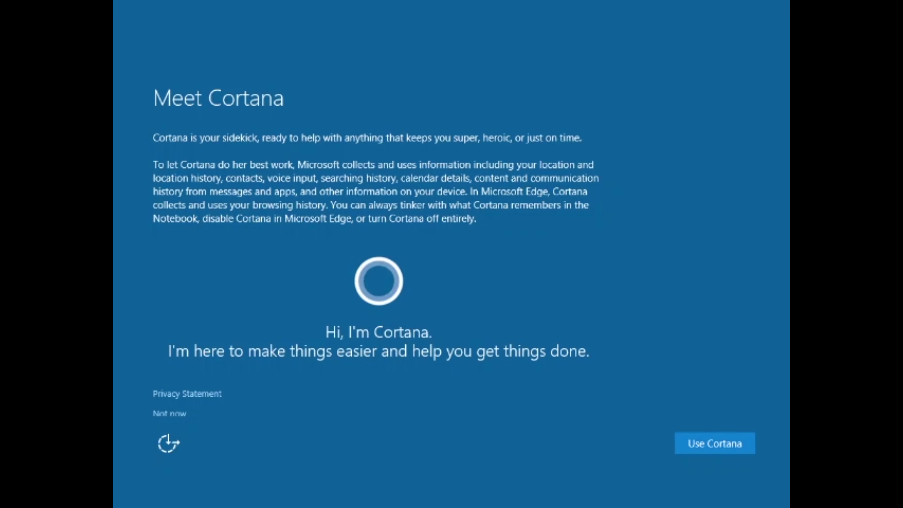
scroll(772, 262, down, 1)
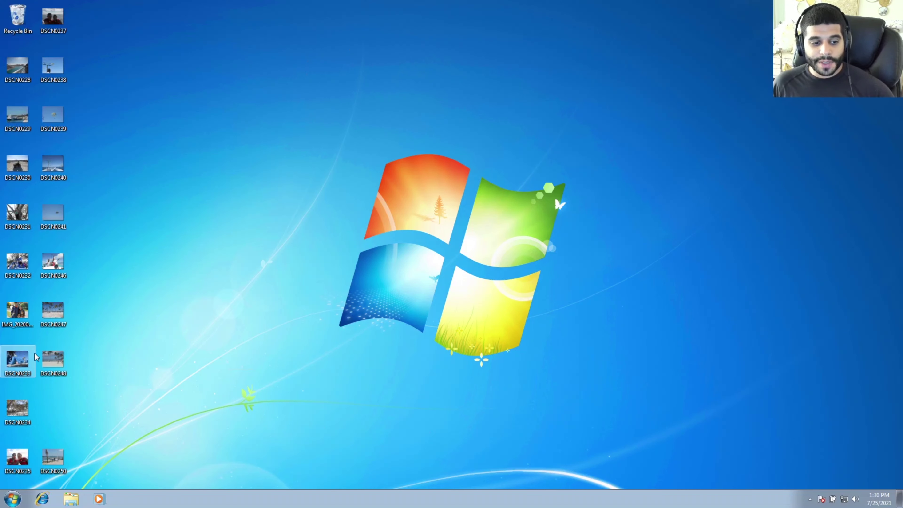
Step: Open Computer from the Start menu to list the drives
click(12, 498)
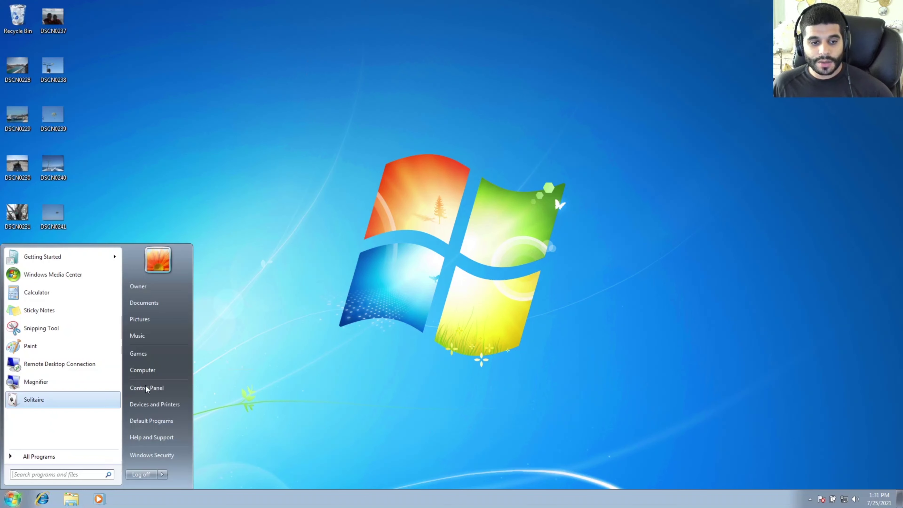
click(157, 371)
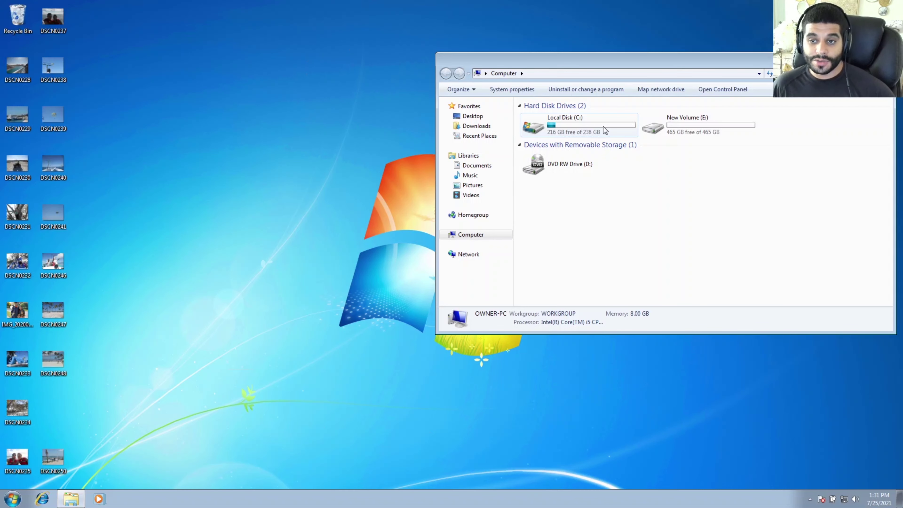
Step: Open the Local Disk (C:) Properties and move the dialog to the upper left
right_click(556, 129)
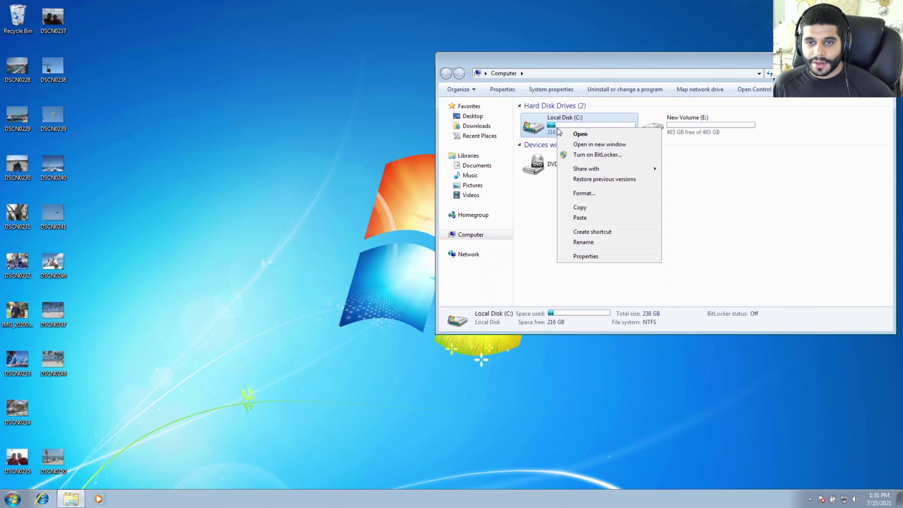
click(584, 256)
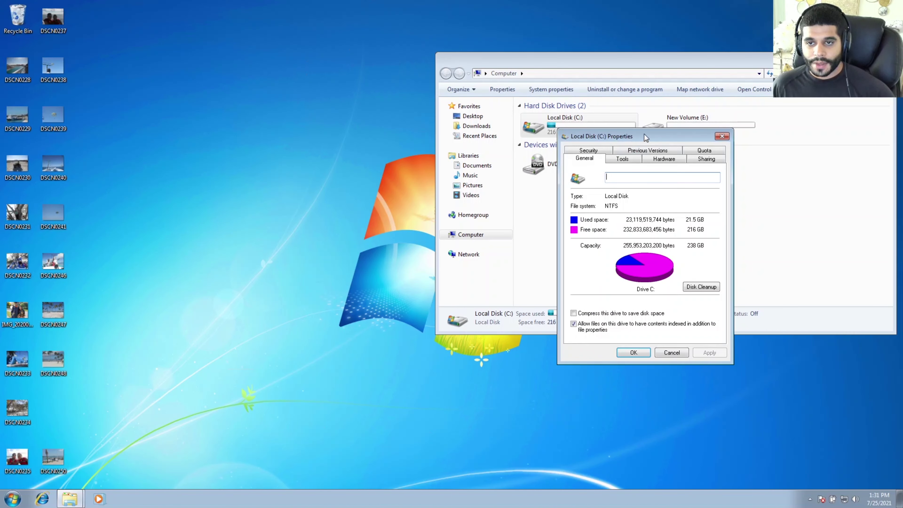
drag(631, 138, 154, 94)
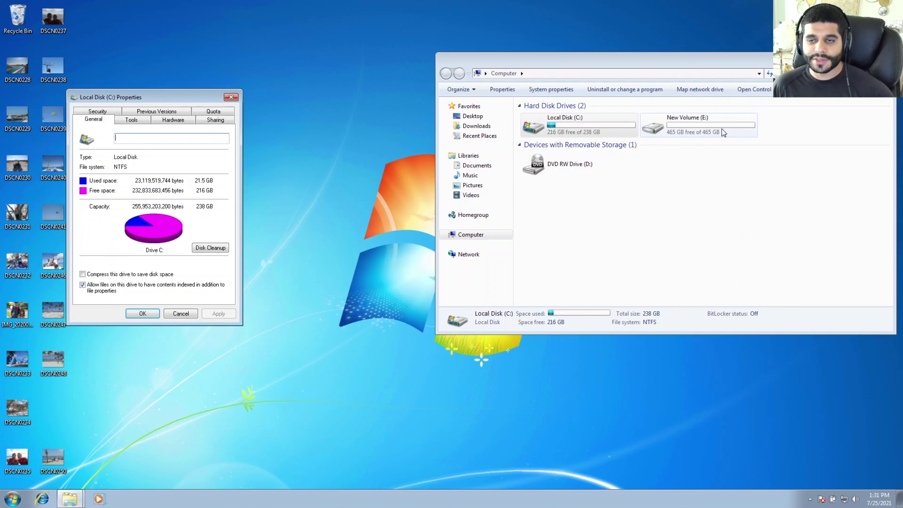
Step: Open the New Volume (E:) Properties and place it beside the C: dialog for comparison
right_click(707, 128)
click(682, 131)
right_click(682, 131)
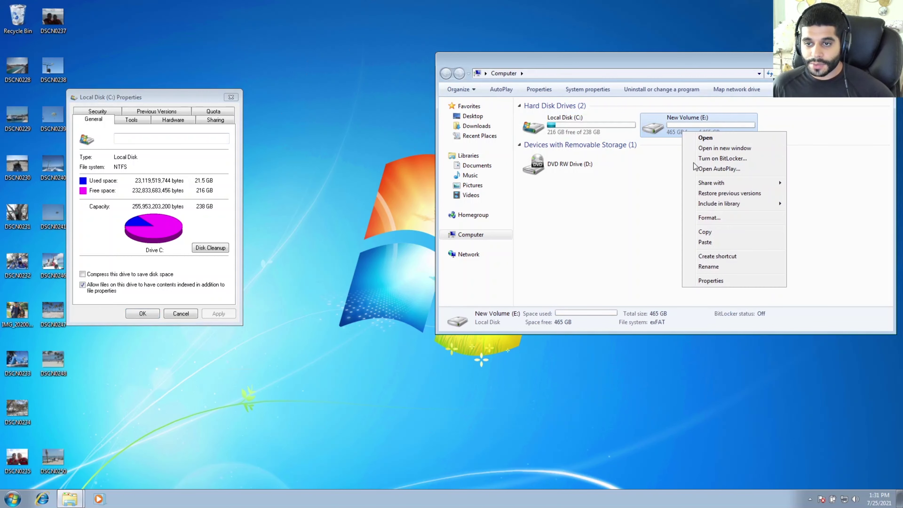
click(710, 280)
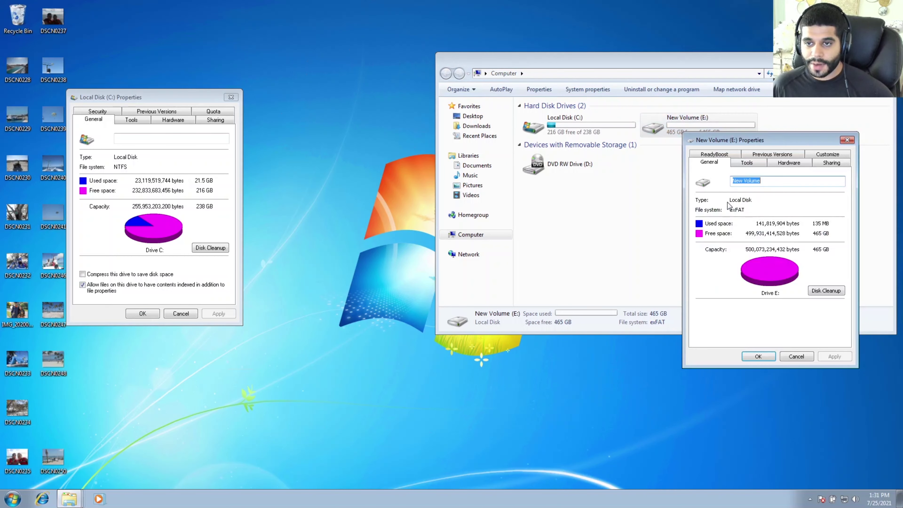
drag(401, 111, 323, 99)
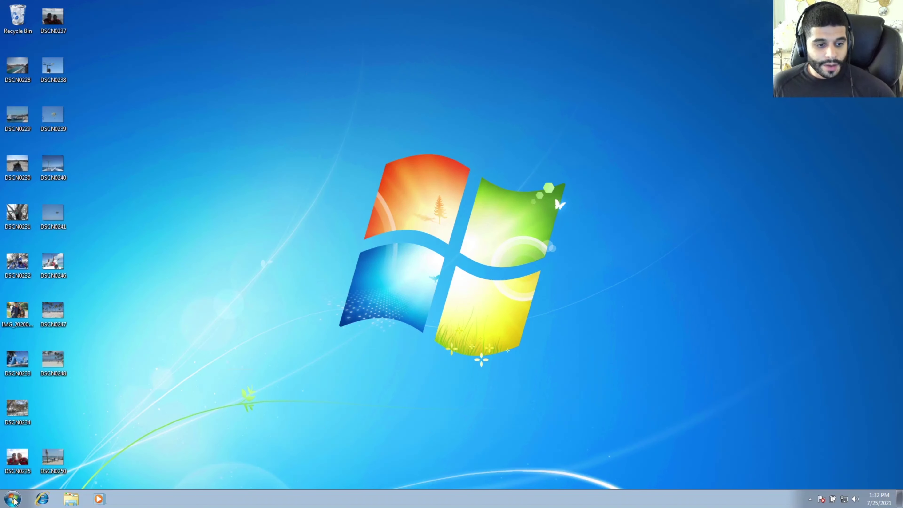
Step: Show the Windows 7 Start menu over the desktop
click(5, 503)
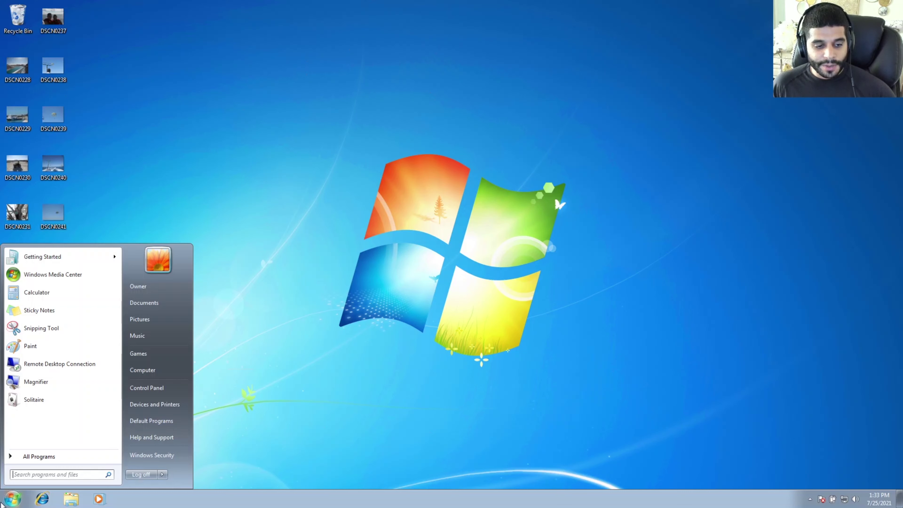
Step: Browse from Computer through Local Disk (C:) and Users into the Owner profile folder
click(139, 371)
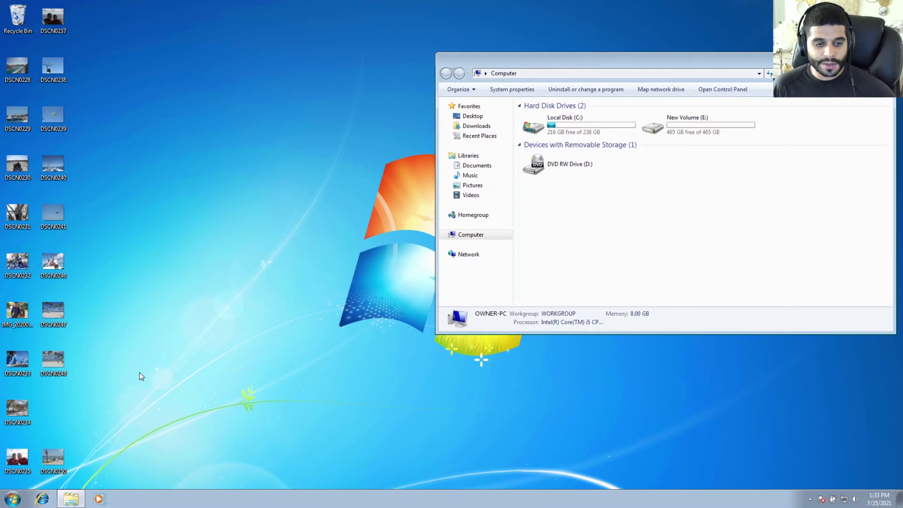
double_click(578, 122)
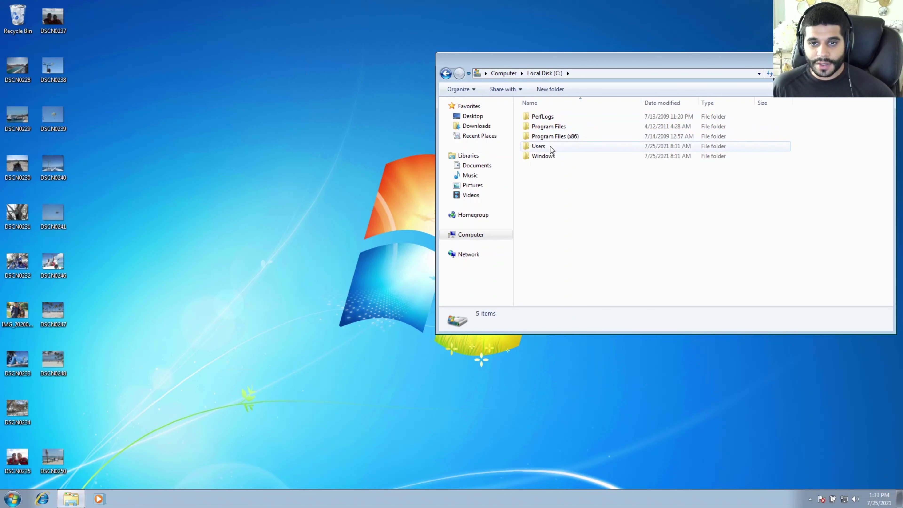
double_click(550, 146)
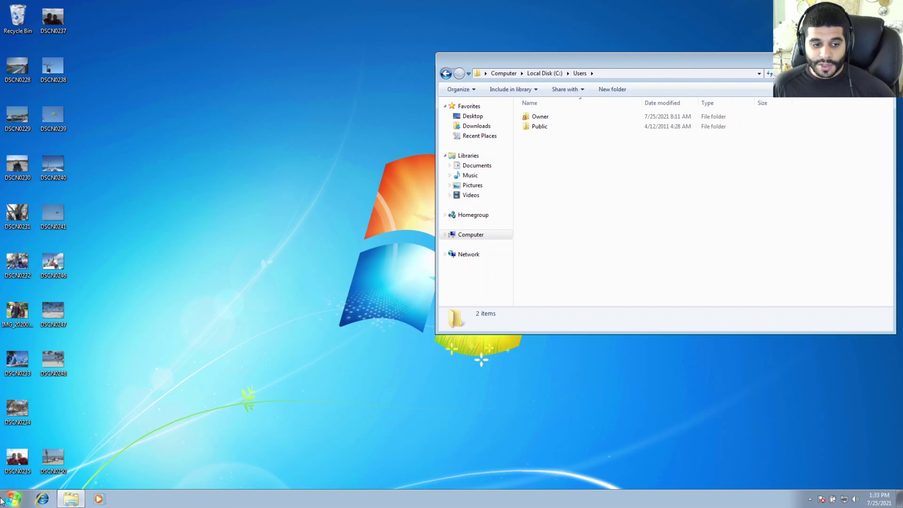
click(13, 499)
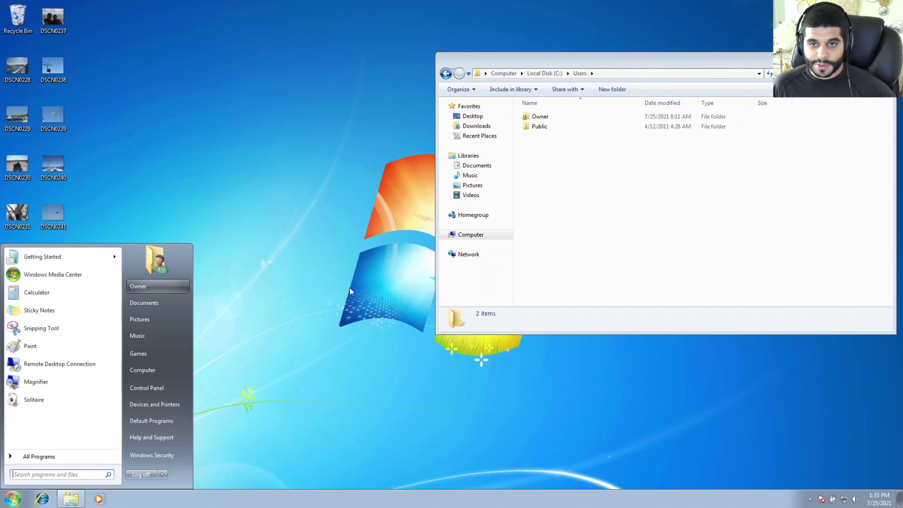
double_click(549, 118)
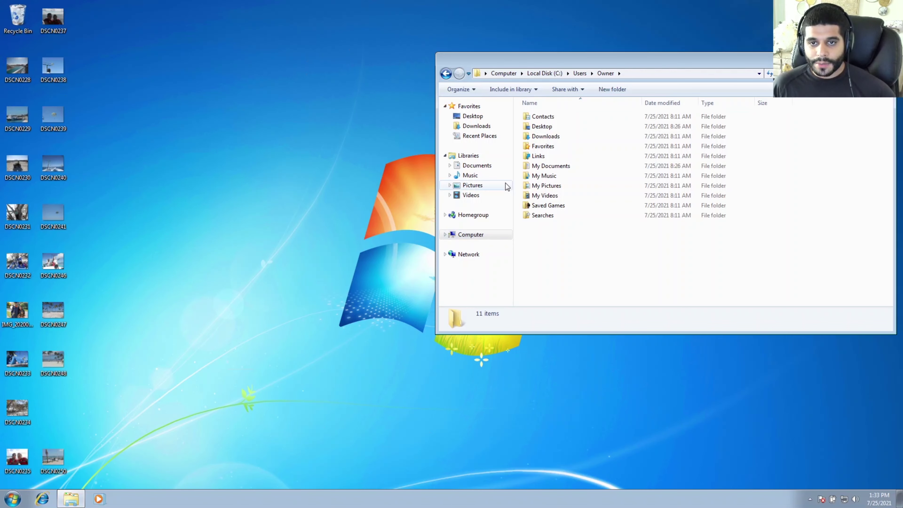
Step: Open the Owner's Desktop folder, then return up to Users and deselect Owner
click(553, 126)
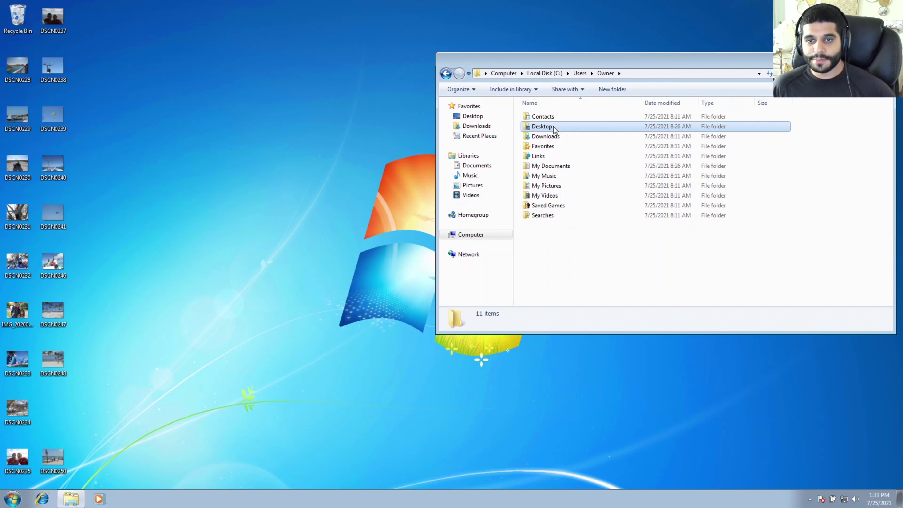
click(553, 126)
double_click(572, 130)
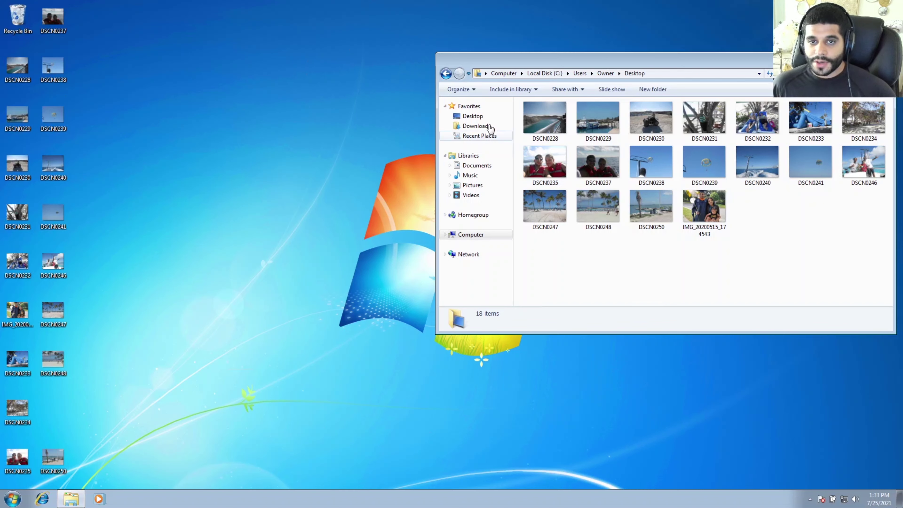
click(446, 74)
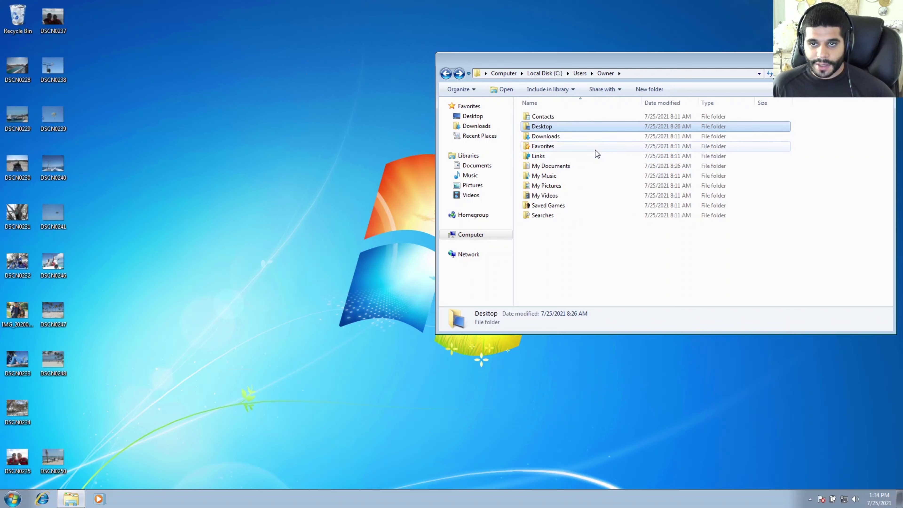
click(581, 74)
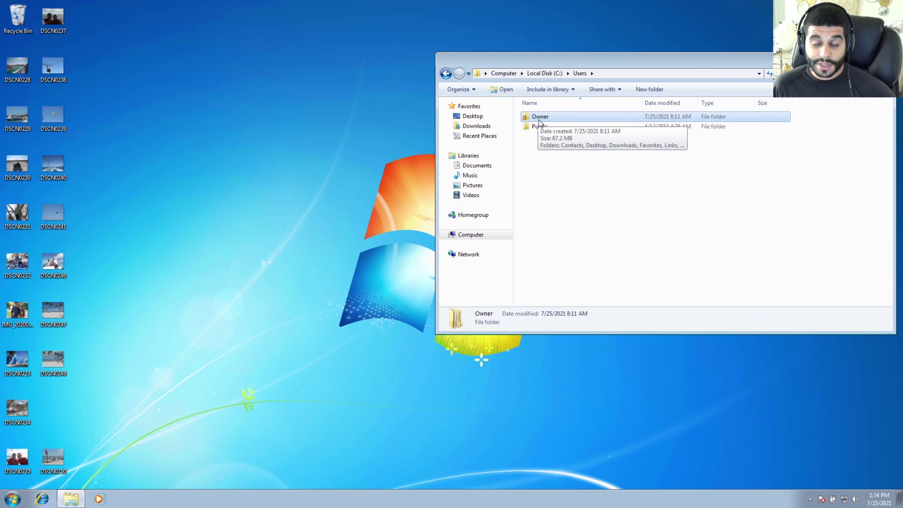
click(549, 160)
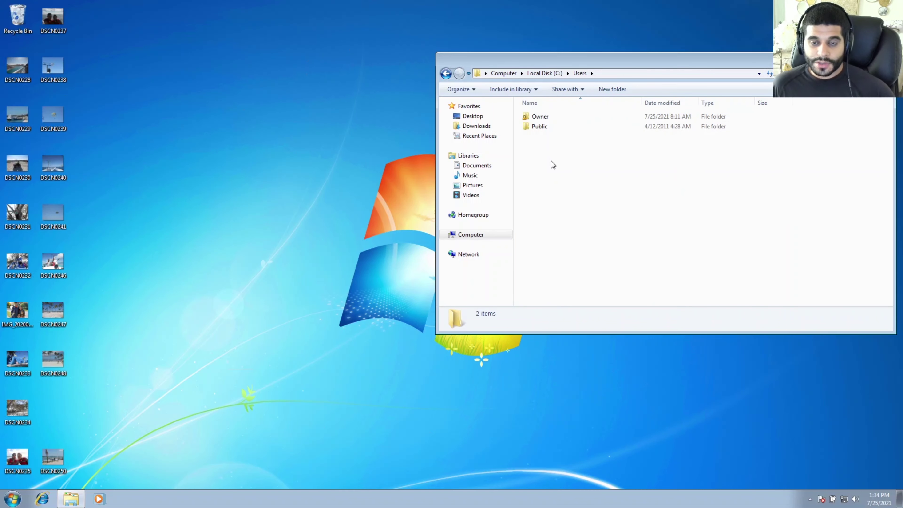
Step: Copy the Owner folder and paste it onto the empty New Volume (E:) drive
right_click(537, 120)
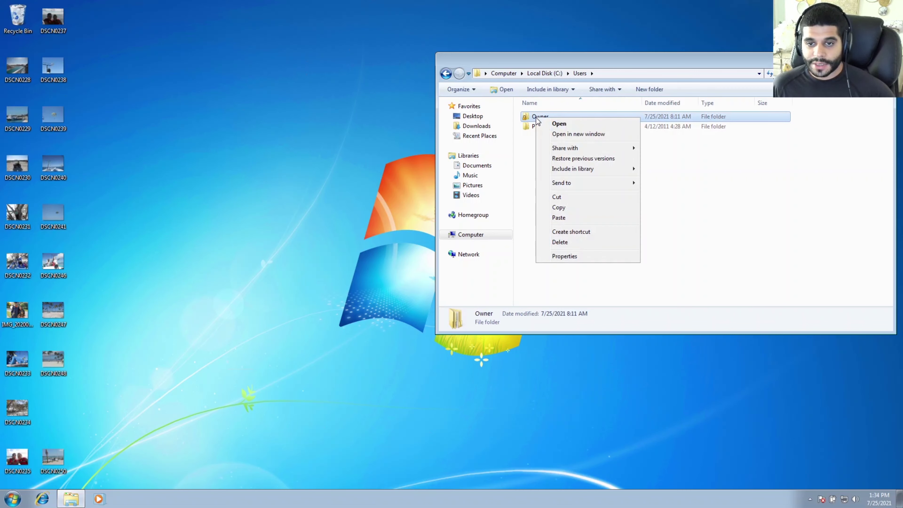
click(576, 207)
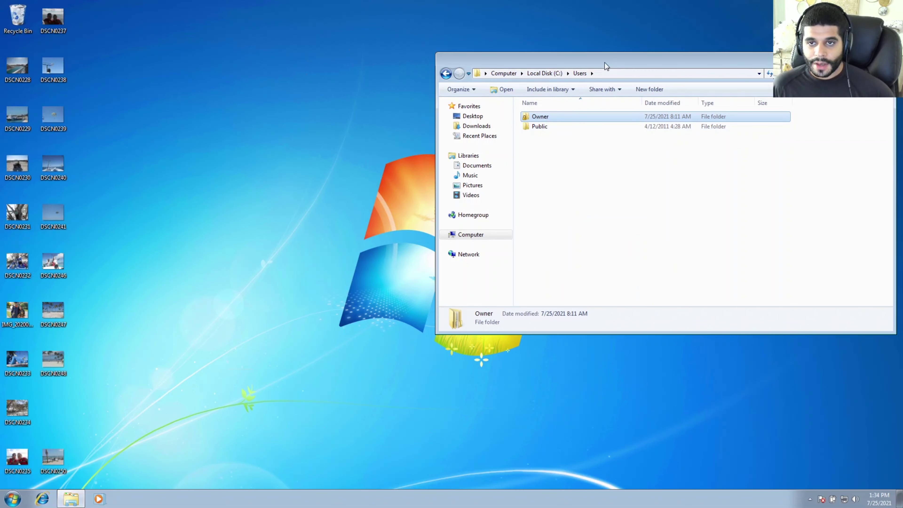
drag(605, 63, 582, 64)
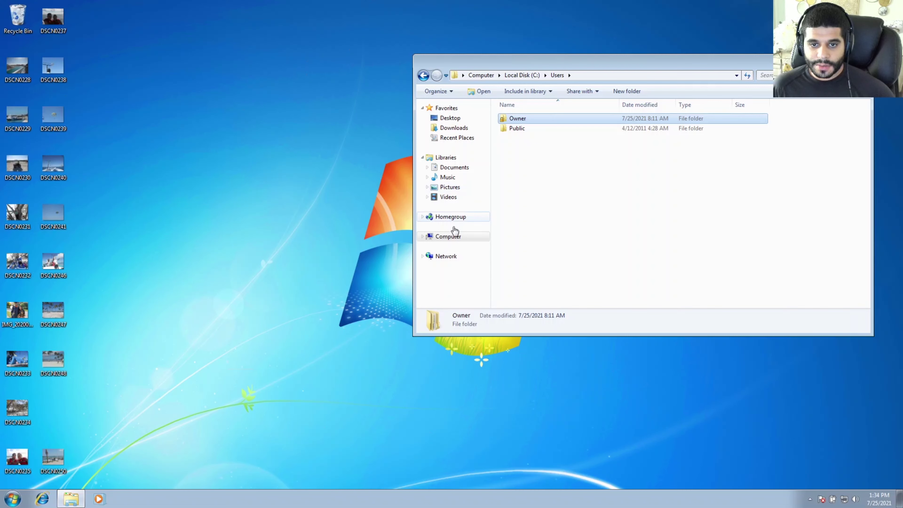
click(457, 239)
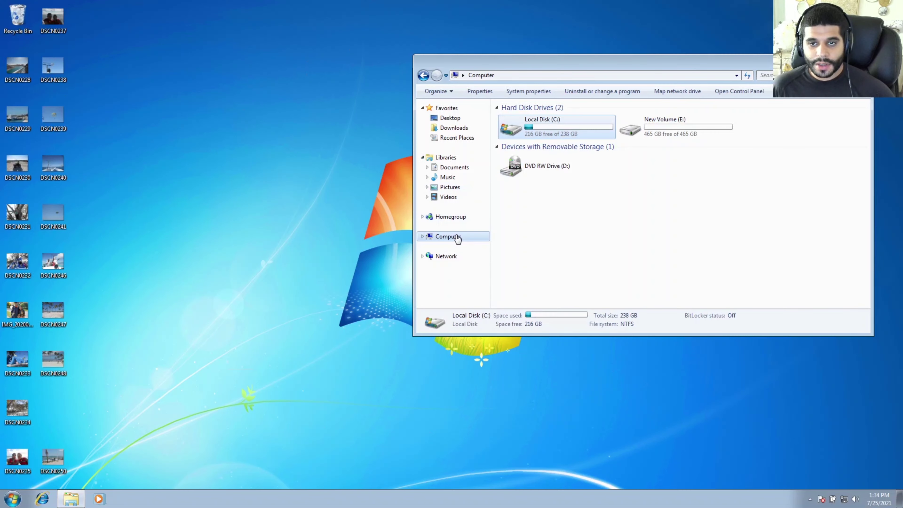
double_click(646, 130)
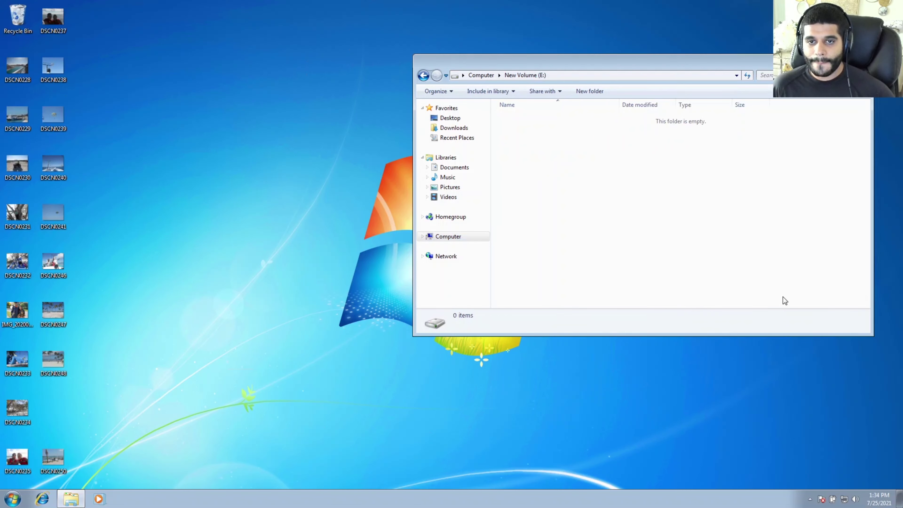
right_click(555, 127)
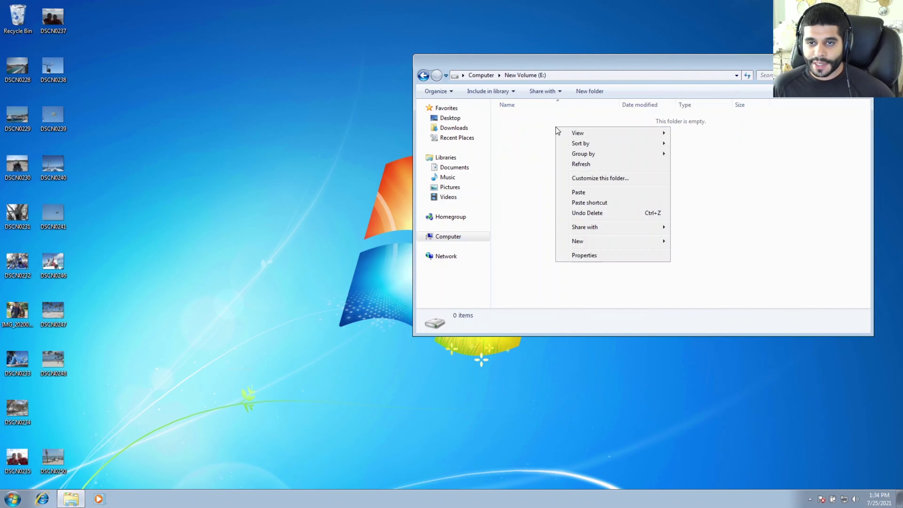
click(583, 195)
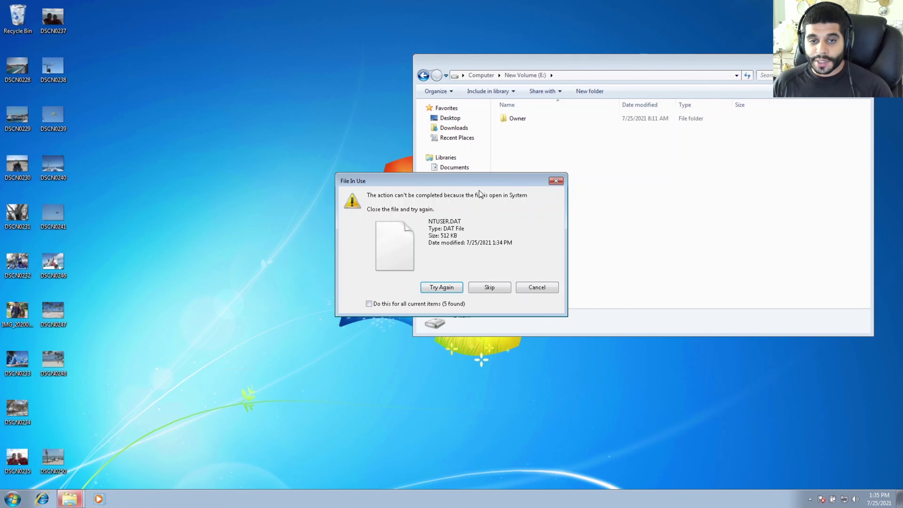
Step: Skip all five in-use files at once so the Owner copy completes
drag(479, 189, 466, 186)
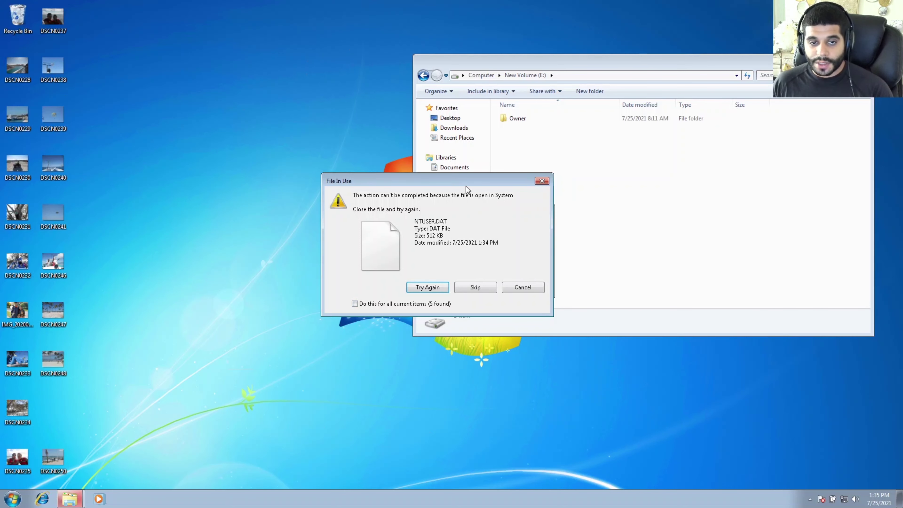
click(355, 304)
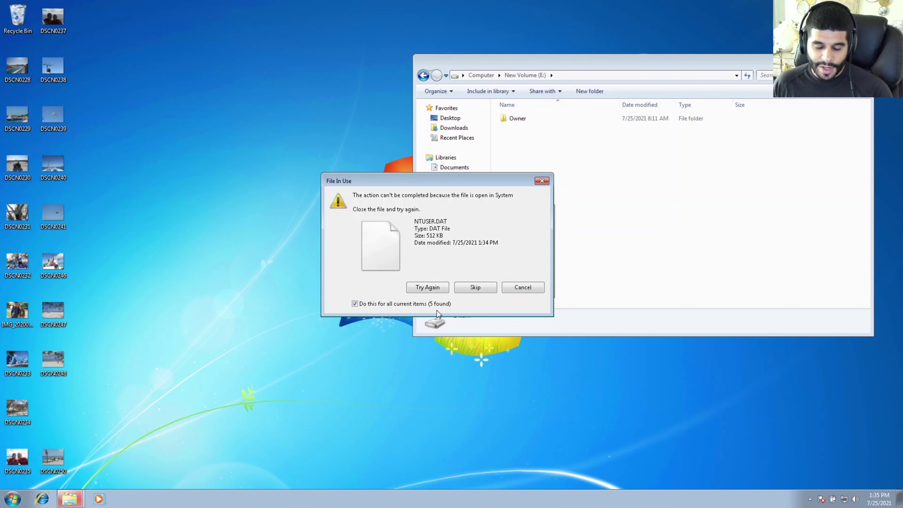
click(473, 290)
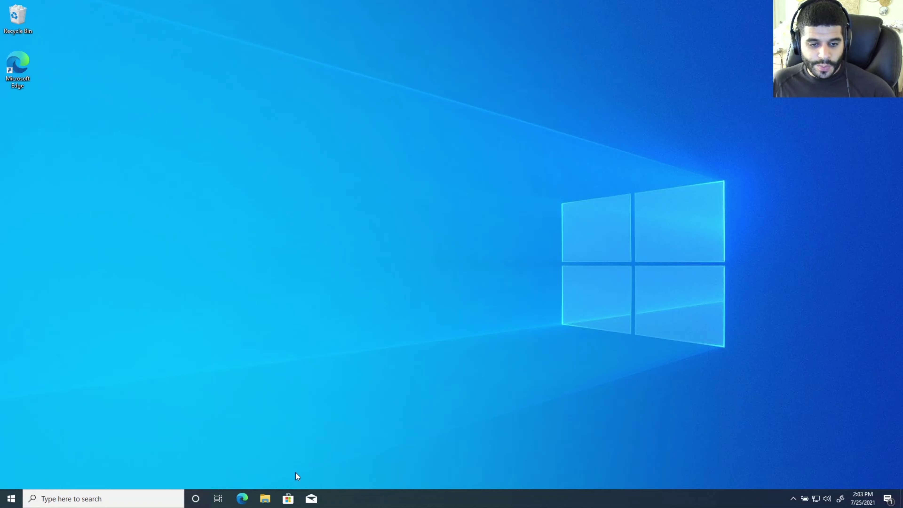
Step: Open File Explorer's This PC view listing Local Disk (C:) and New Volume (F:)
click(264, 499)
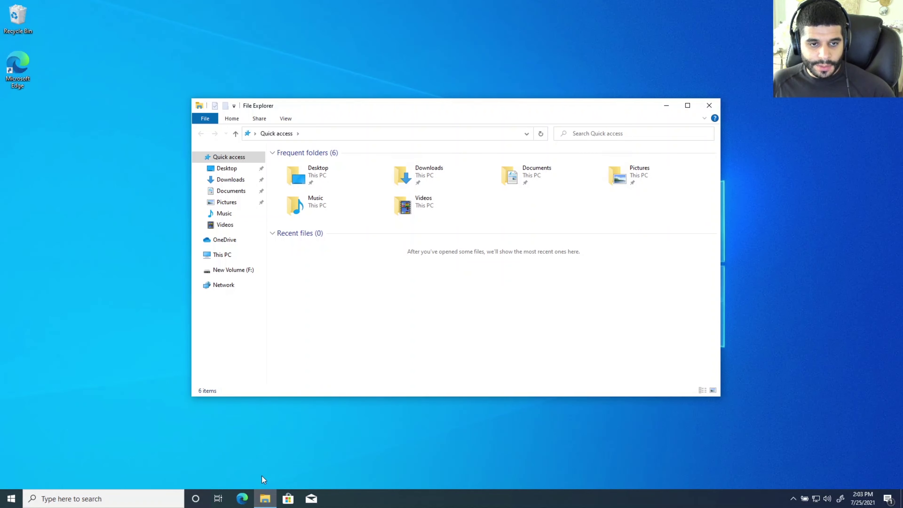
click(225, 255)
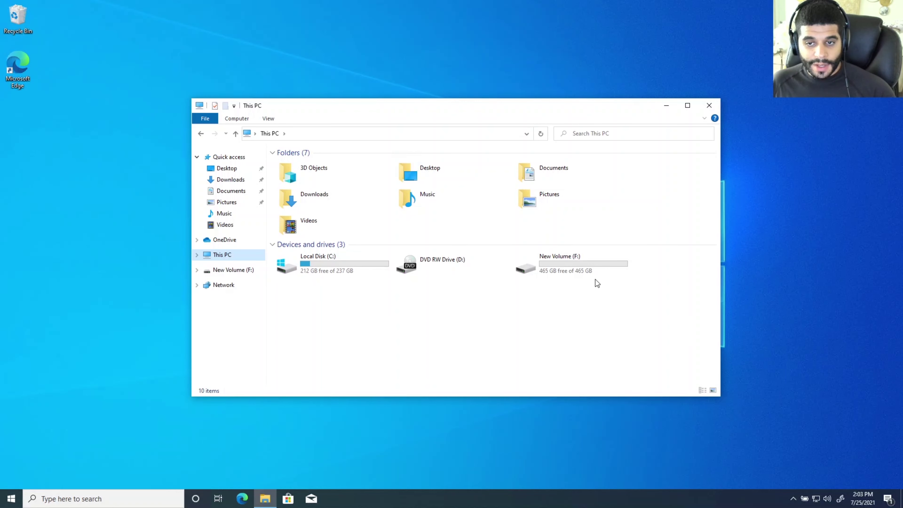
mouse_move(593, 276)
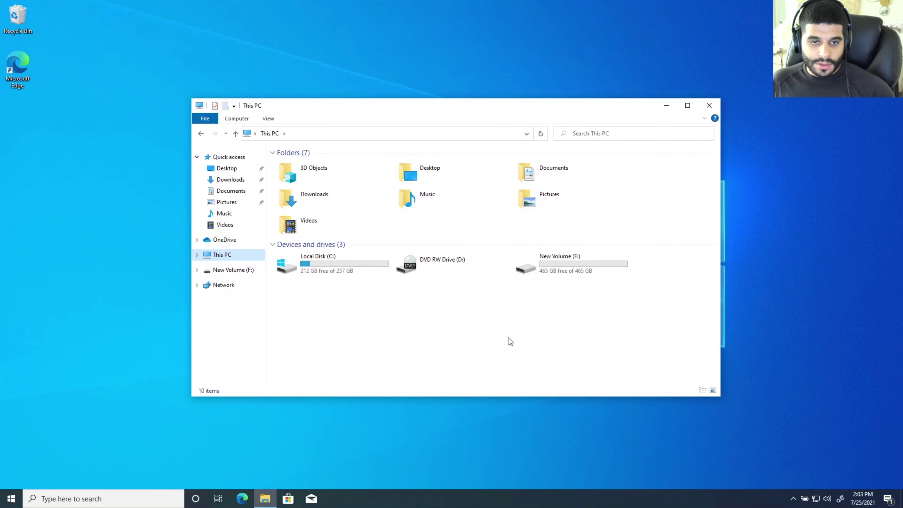
Step: Browse through Local Disk (C:) > Users into the Windows 10 user's profile folder
double_click(320, 264)
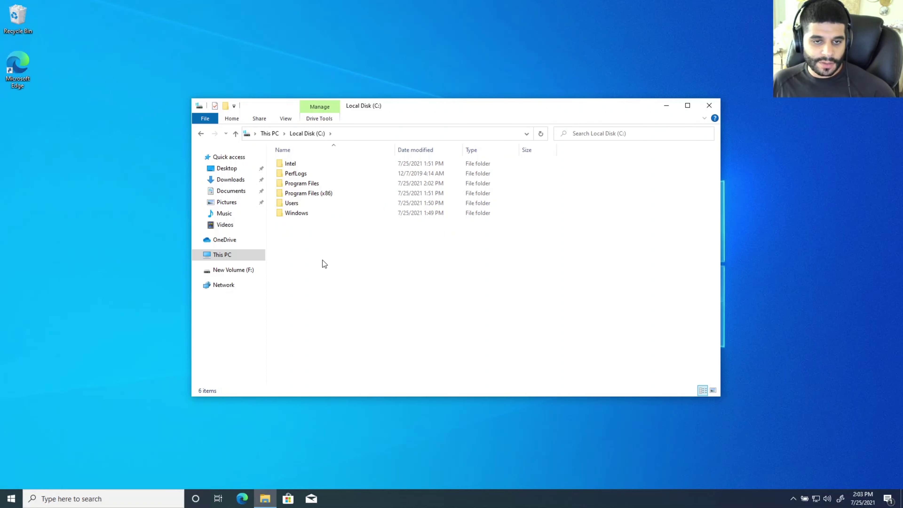
double_click(304, 203)
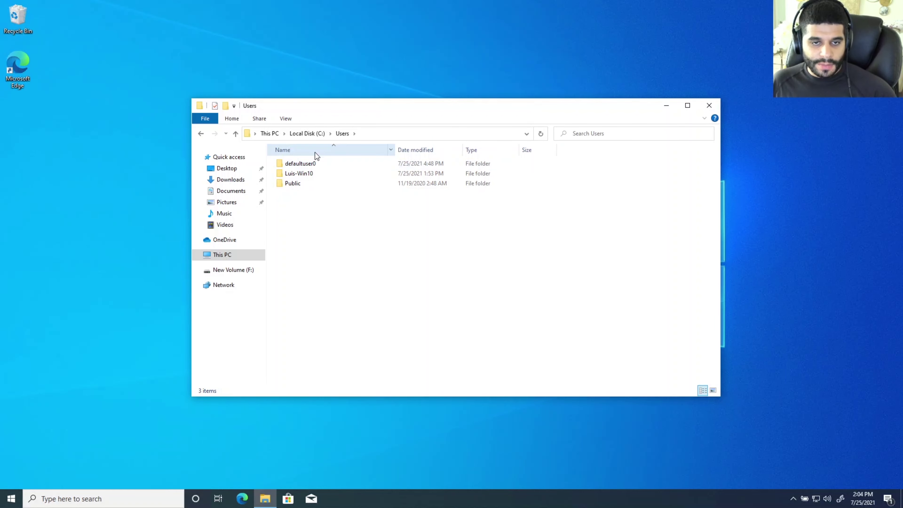
click(2, 505)
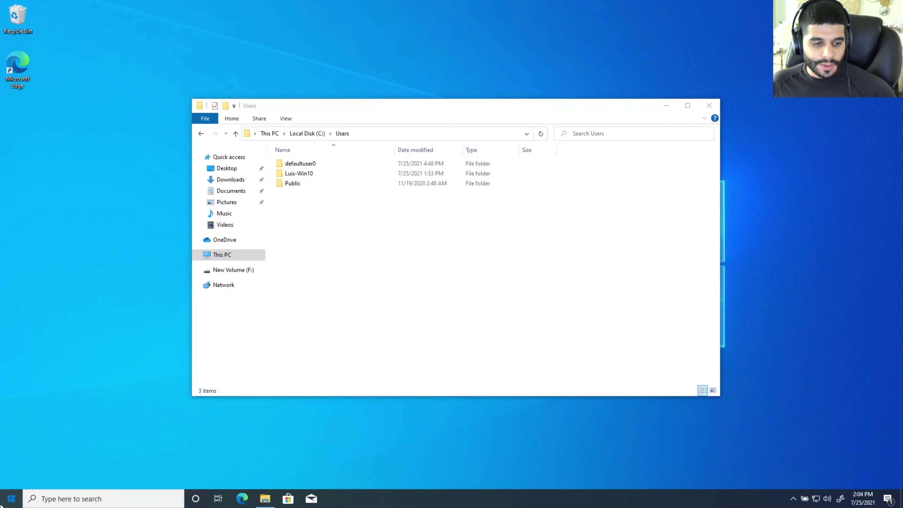
mouse_move(13, 390)
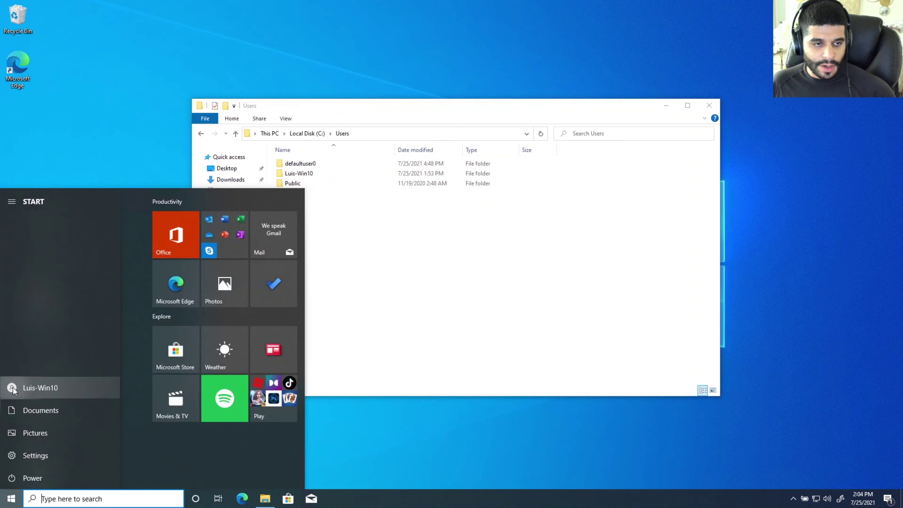
click(568, 331)
double_click(316, 176)
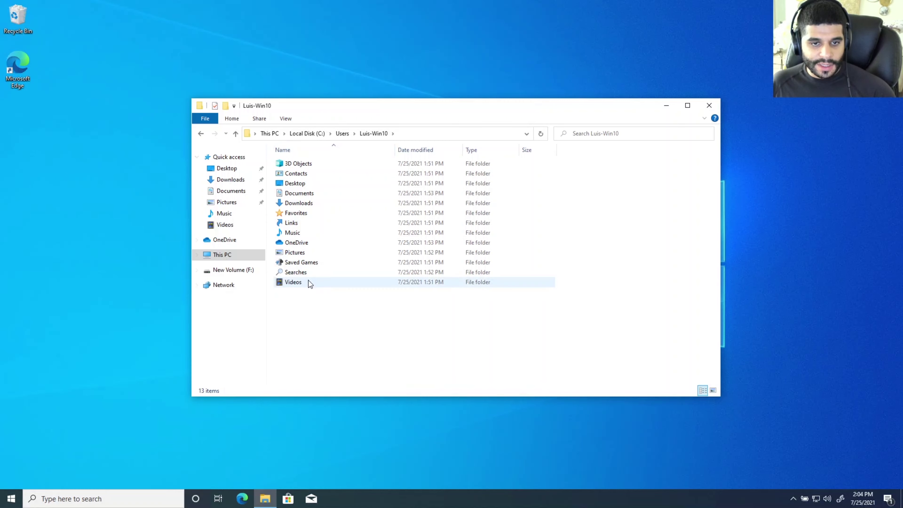
Step: Dock the profile window on the left and open New Volume (F:) > Owner in a second Explorer window
drag(249, 106, 157, 108)
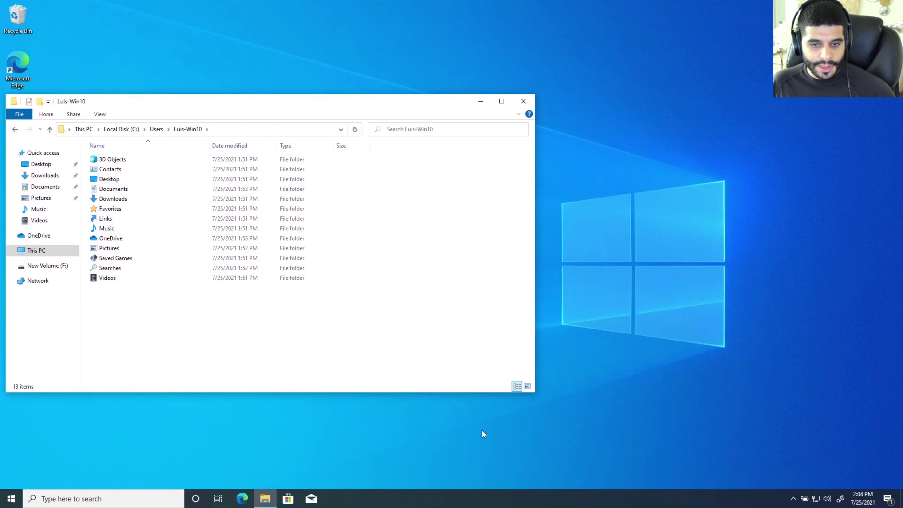
drag(534, 395, 369, 469)
click(260, 500)
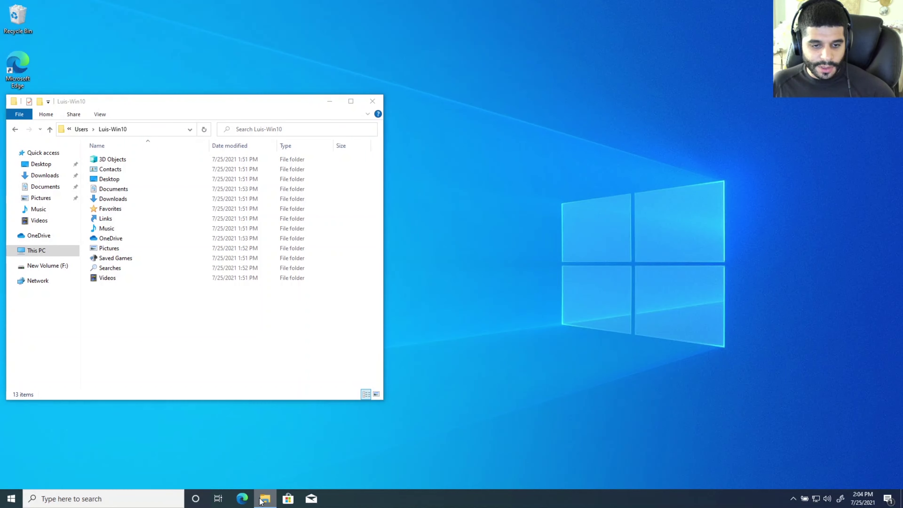
right_click(266, 500)
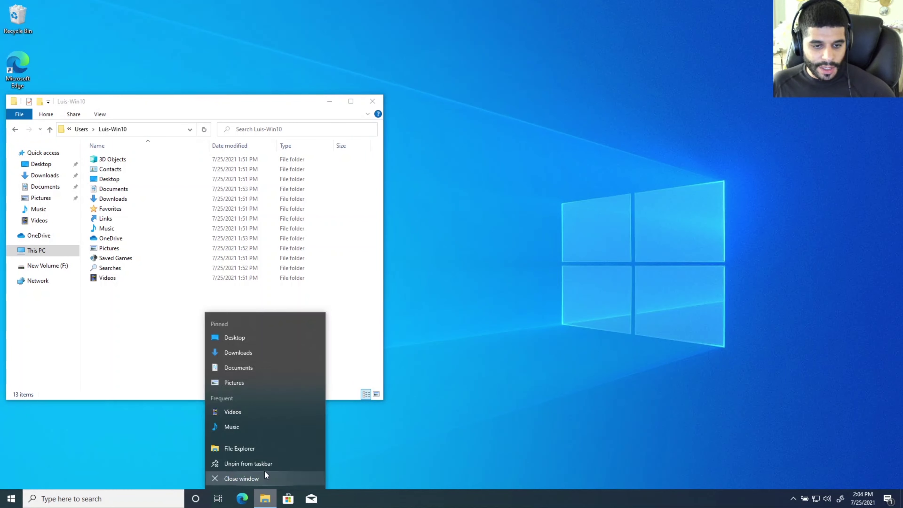
click(257, 448)
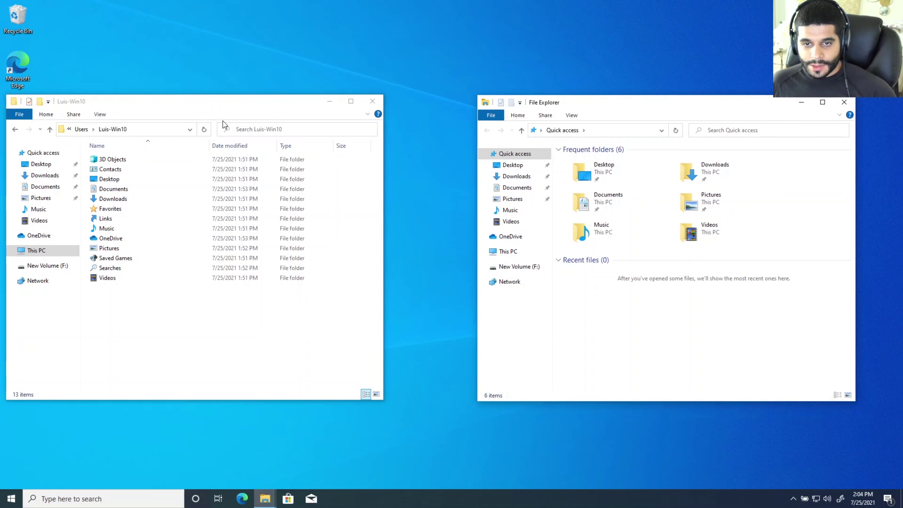
click(504, 251)
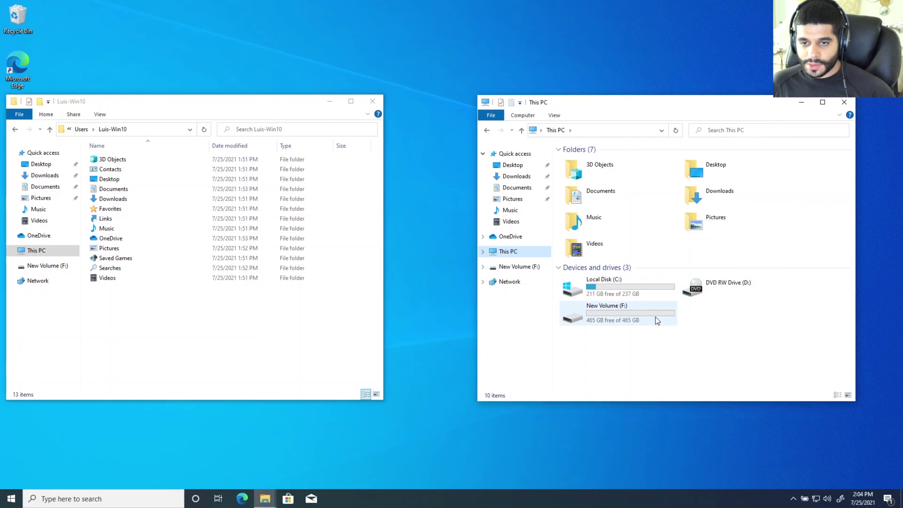
double_click(655, 317)
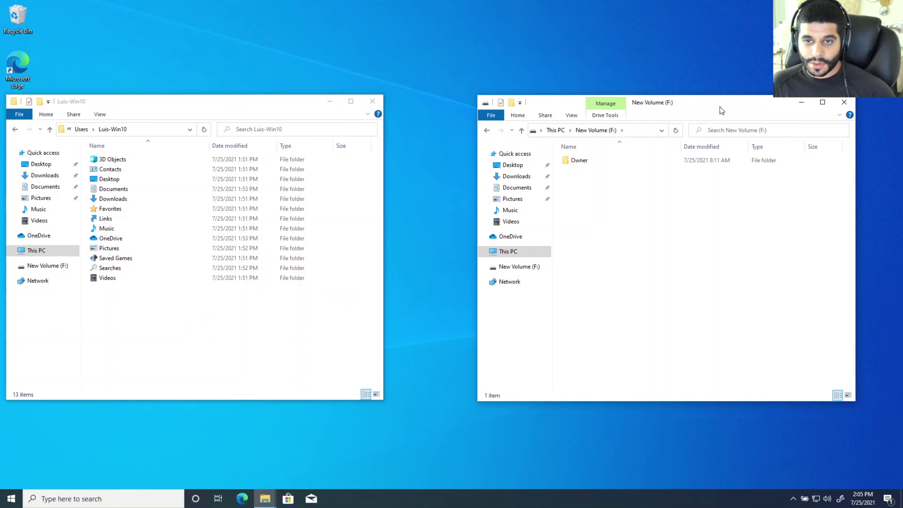
double_click(580, 162)
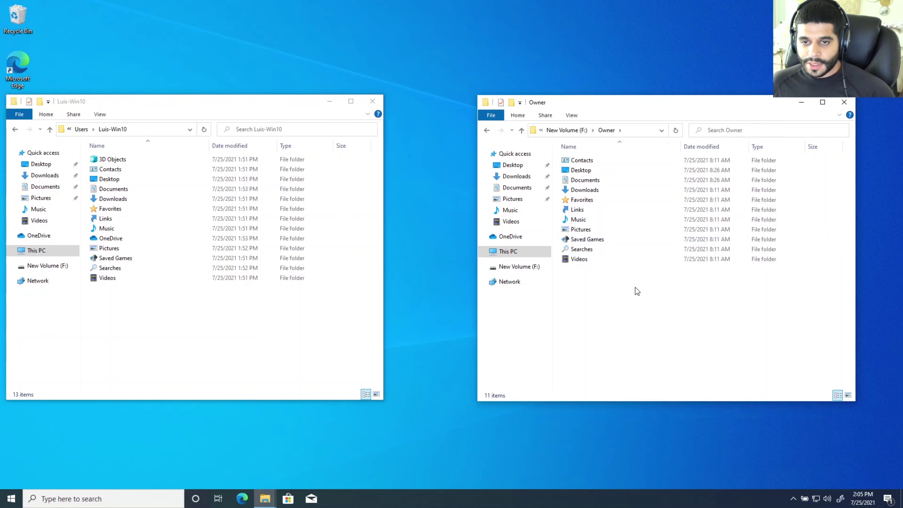
Step: Copy all eleven Owner folders and paste them into the Luis-Win10 profile folder
drag(634, 287, 577, 156)
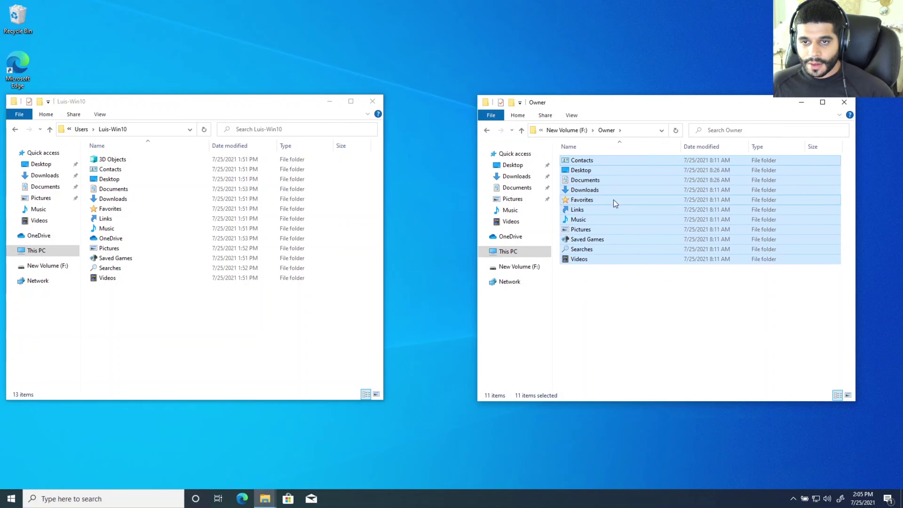
right_click(594, 160)
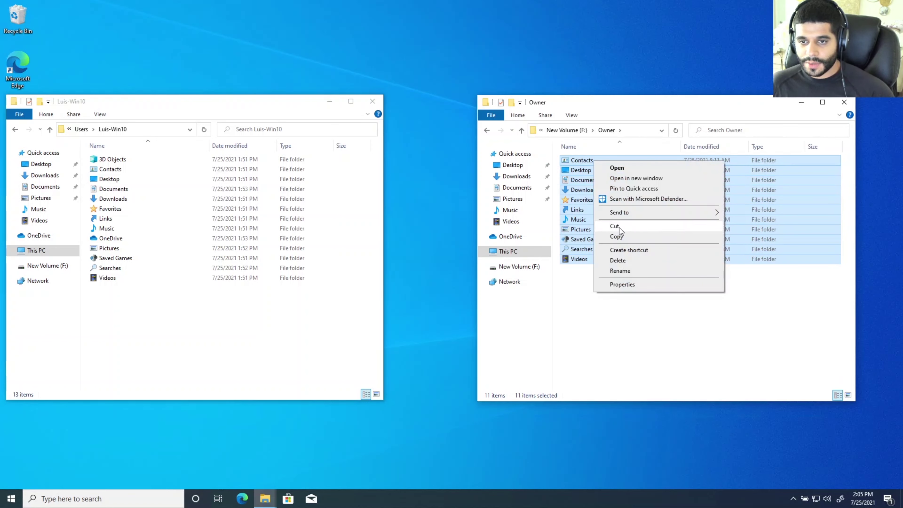
click(618, 236)
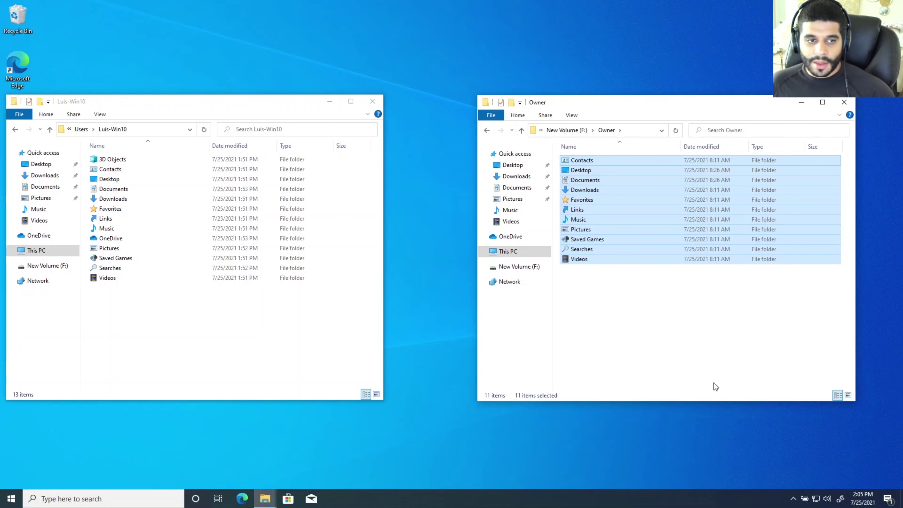
click(224, 339)
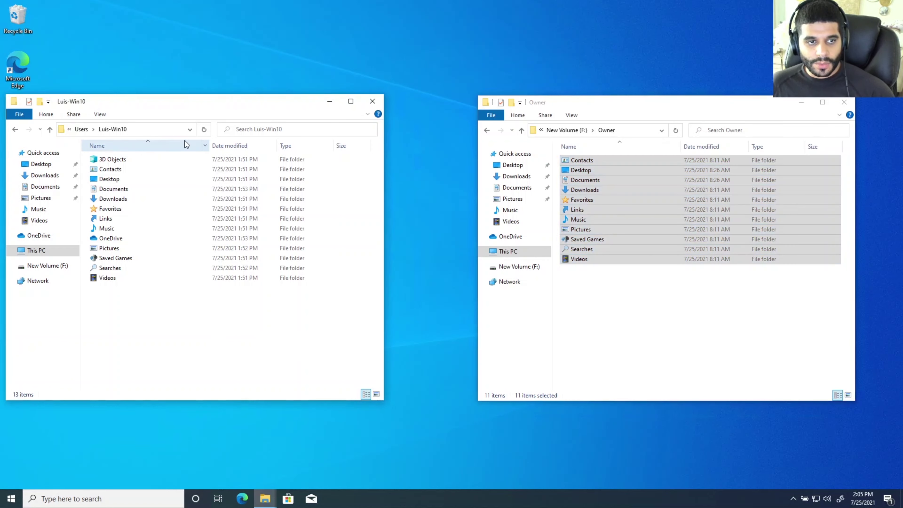
right_click(119, 322)
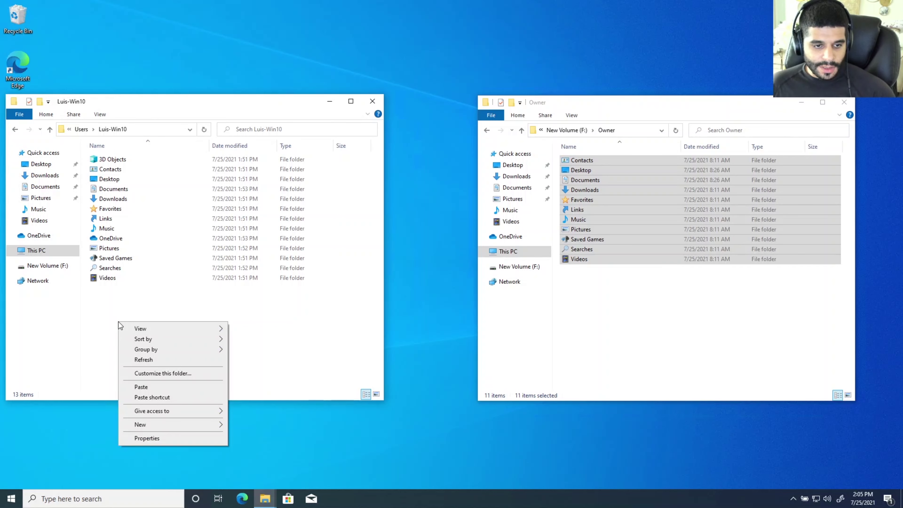
click(141, 387)
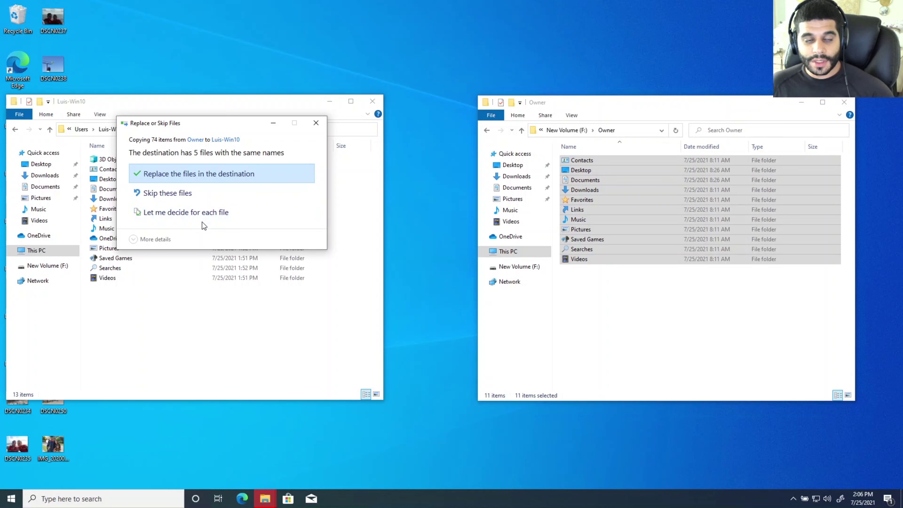
Step: When the 5 file conflicts appear, choose to decide for each file individually
click(188, 212)
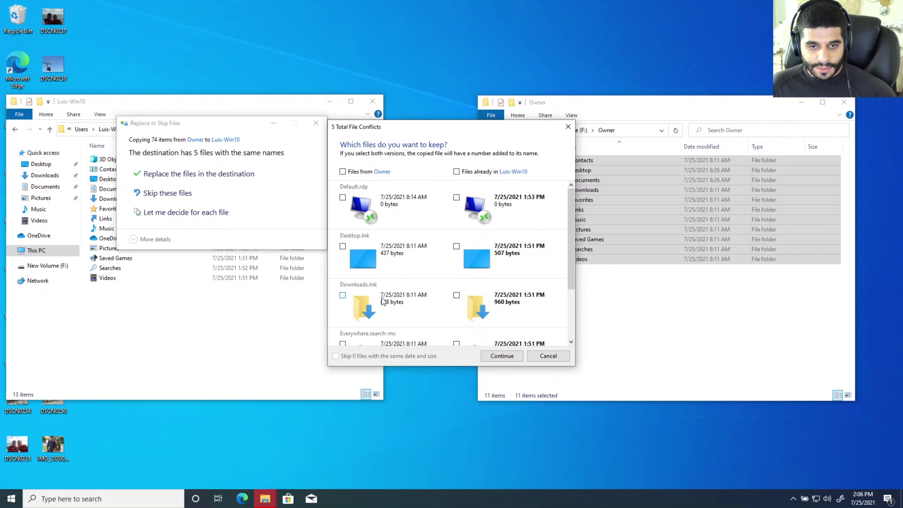
Step: Tick 'Files from Owner' for all five conflicts and continue the copy
drag(574, 274, 561, 333)
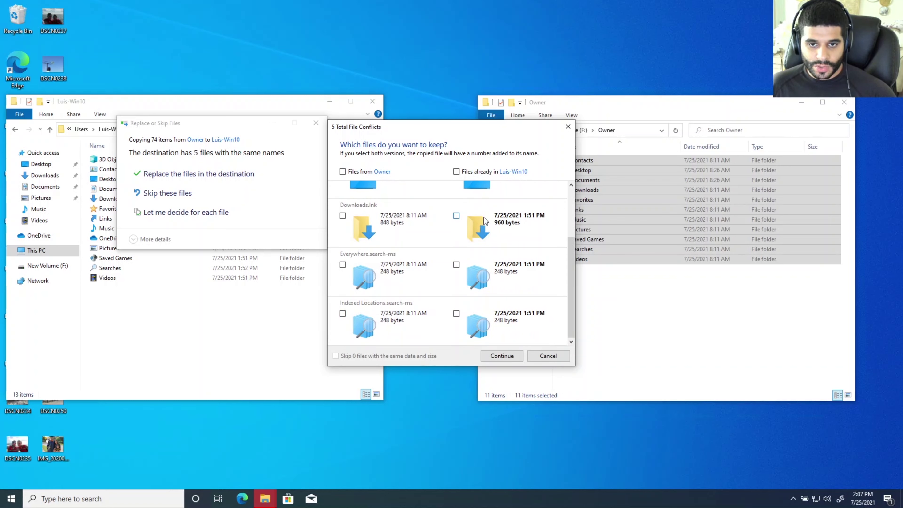
drag(570, 268, 579, 198)
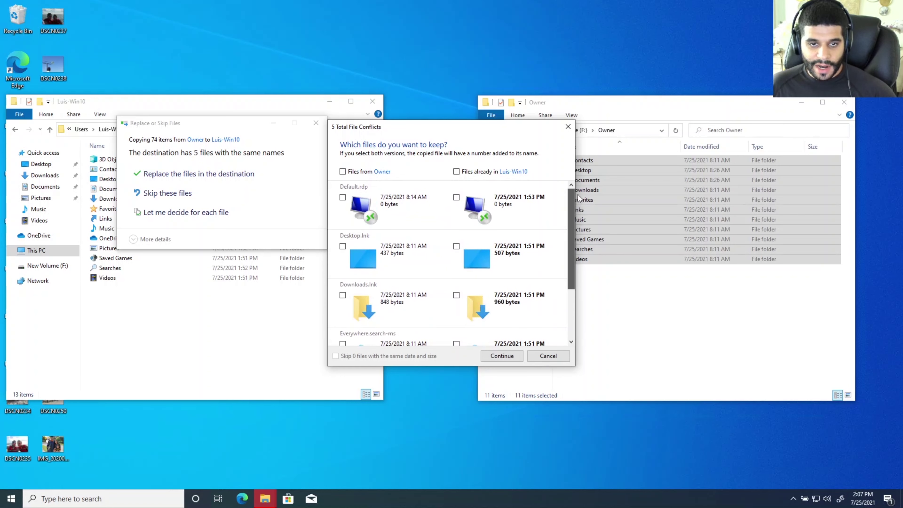
click(343, 171)
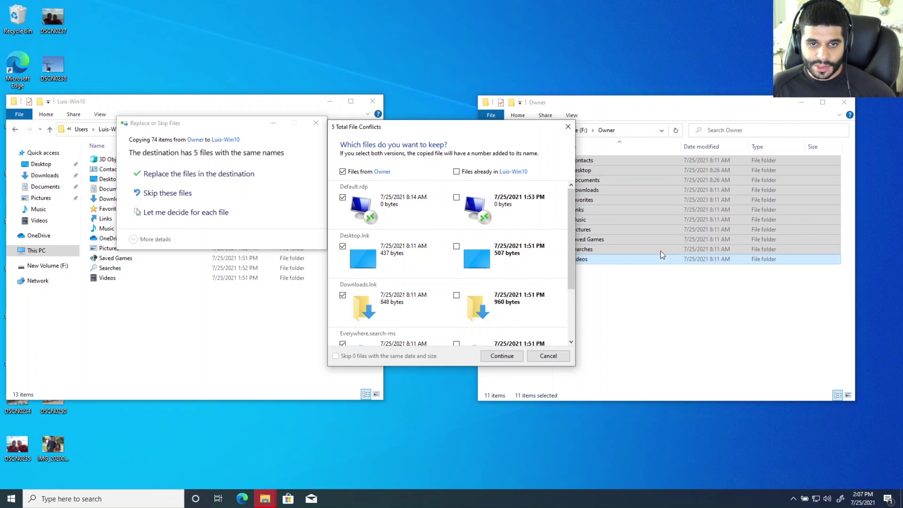
click(500, 356)
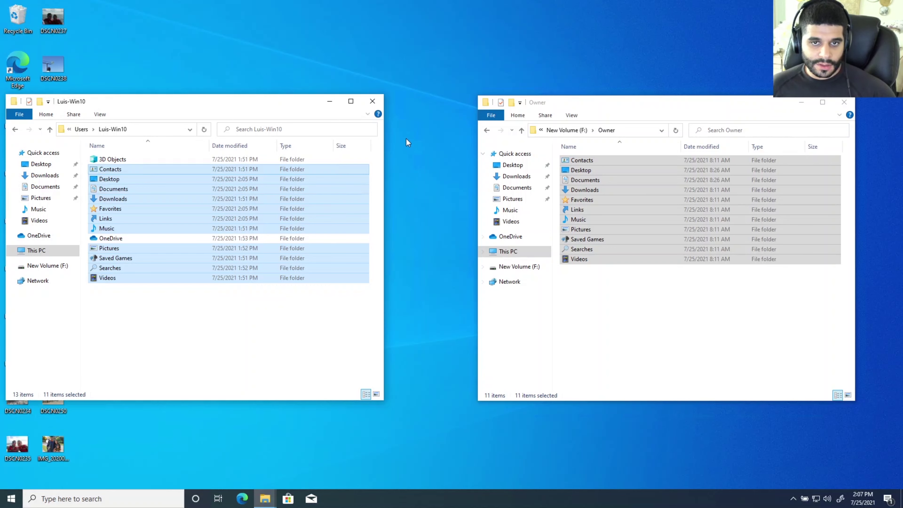
Step: Close both folder windows, then view DSCN0241.JPG and the next restored photo in Photos
click(377, 100)
click(852, 105)
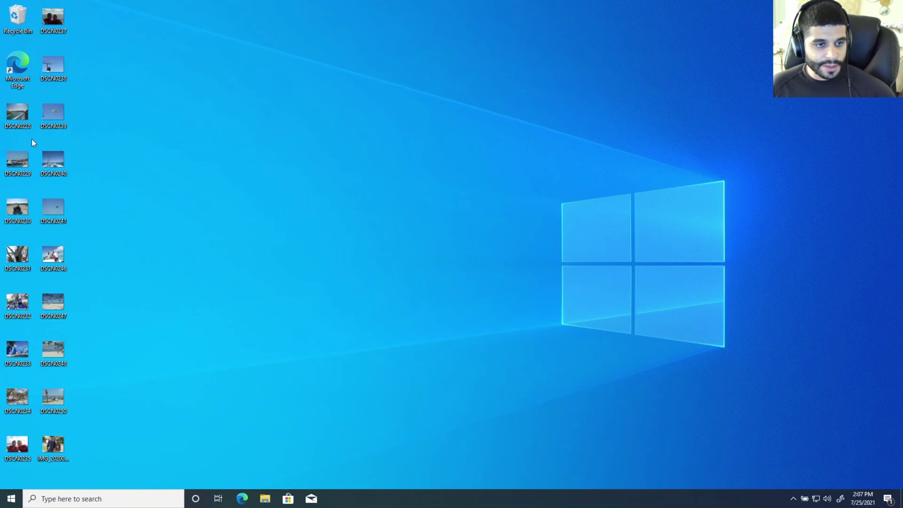
double_click(54, 214)
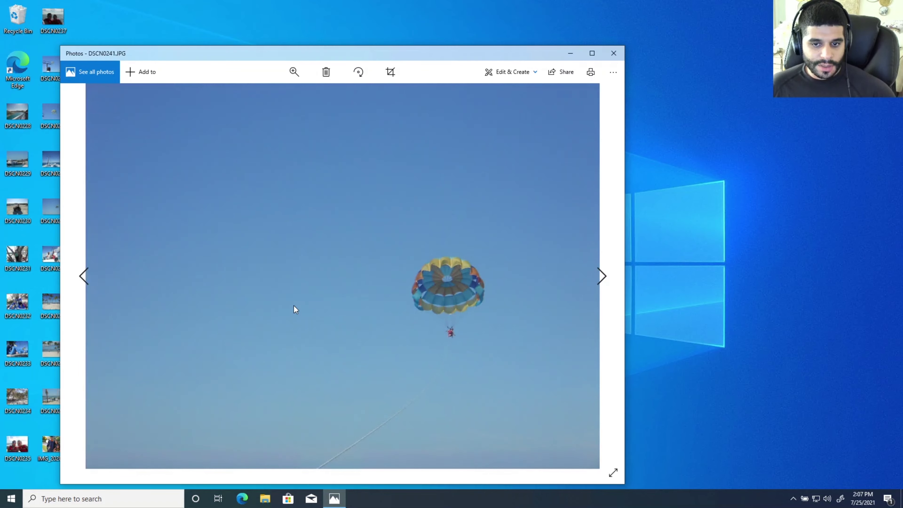
click(604, 275)
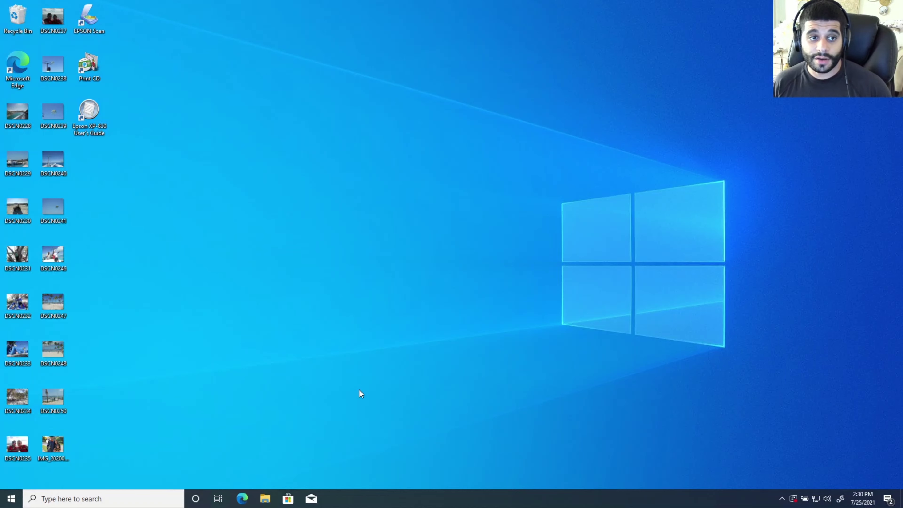
Step: Install the libreoffice-7-1-5 package from the Downloads folder via its right-click menu
click(265, 496)
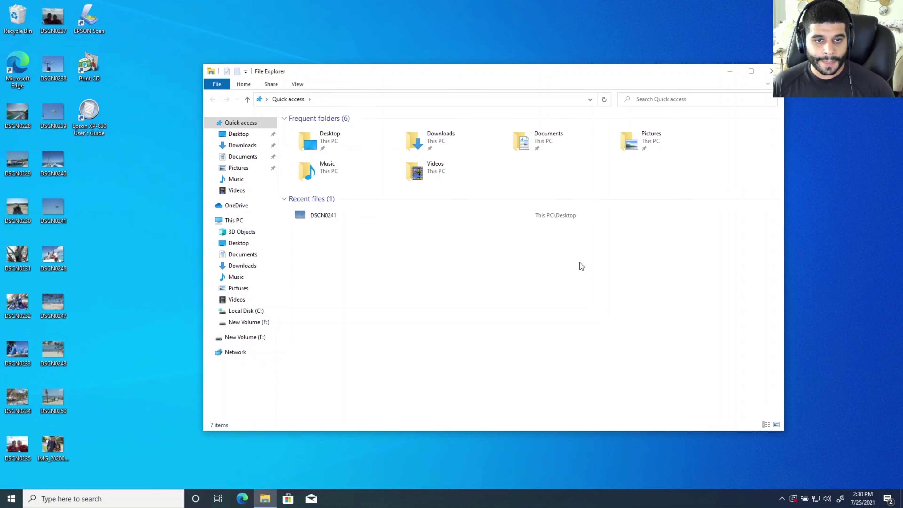
click(243, 145)
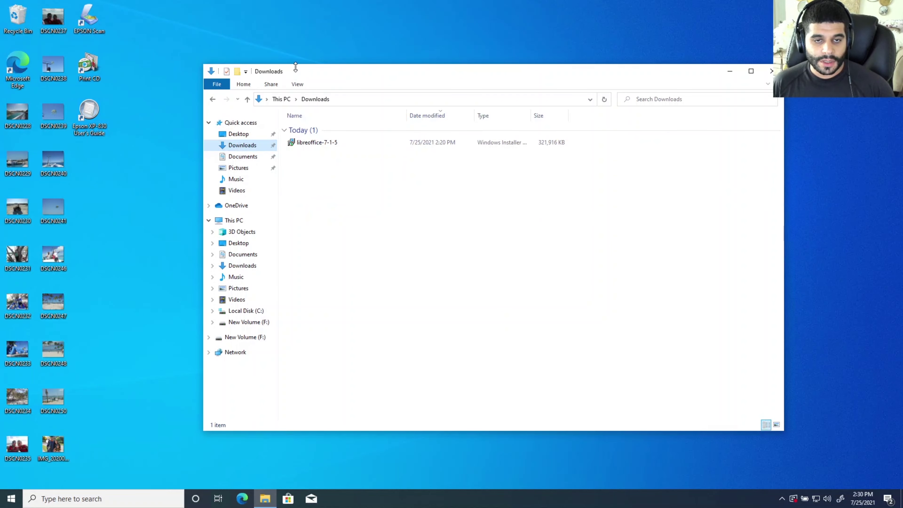
right_click(322, 145)
click(329, 151)
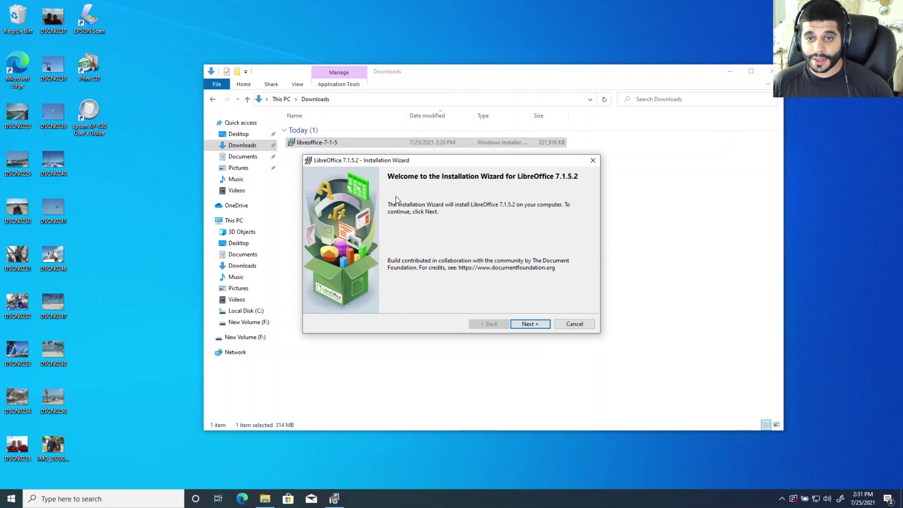
Step: Install LibreOffice 7.1.5.2 with Typical setup, approve the UAC prompt, finish, and minimize Downloads
click(530, 323)
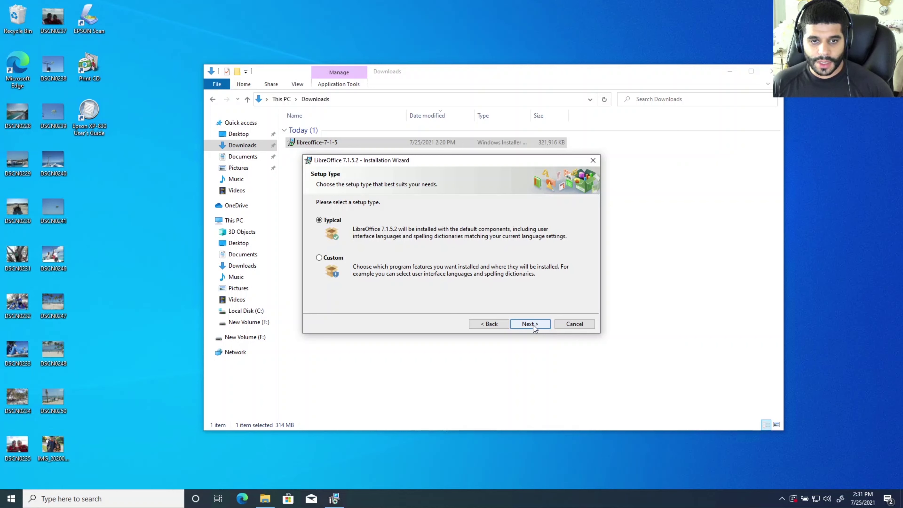
click(533, 325)
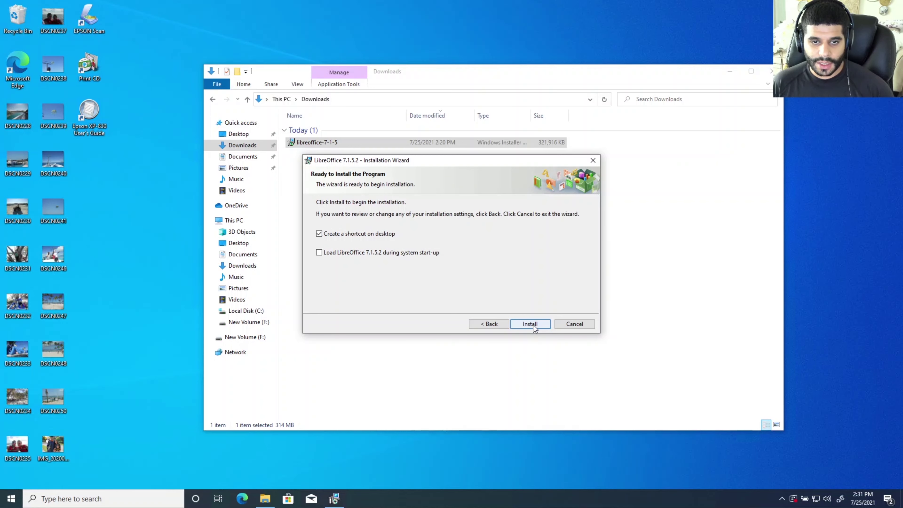
click(533, 325)
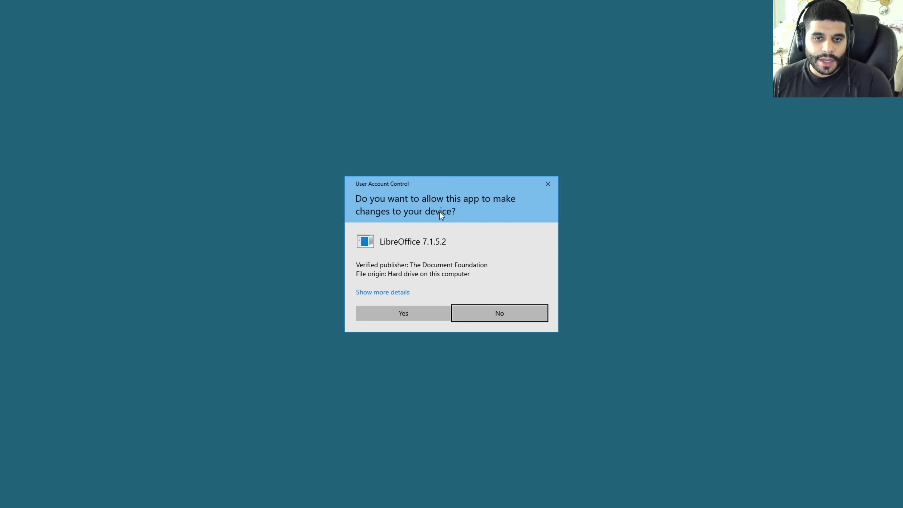
click(416, 316)
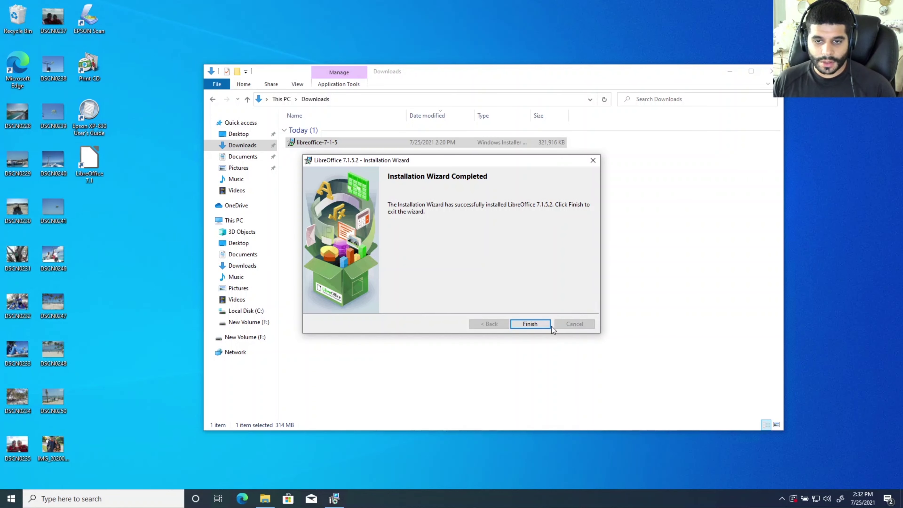
click(530, 324)
click(730, 71)
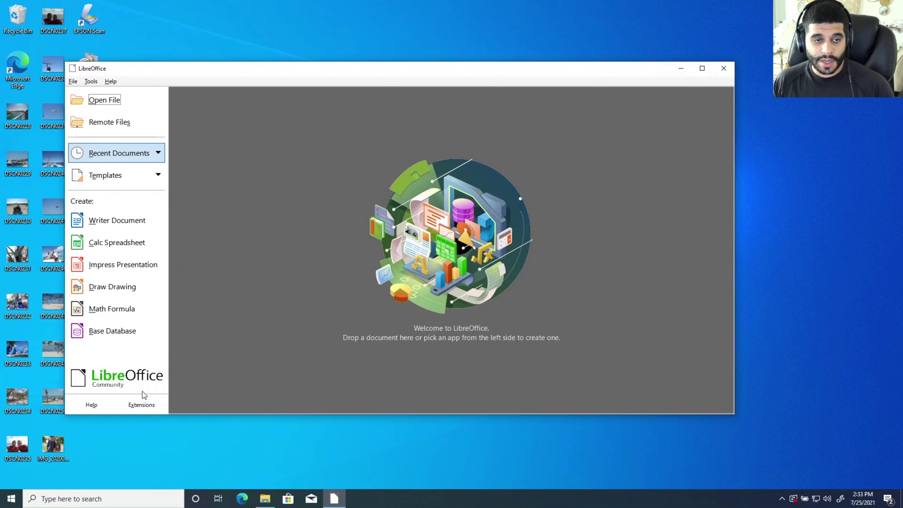
Step: Choose Writer Document in the LibreOffice Start Center
click(128, 223)
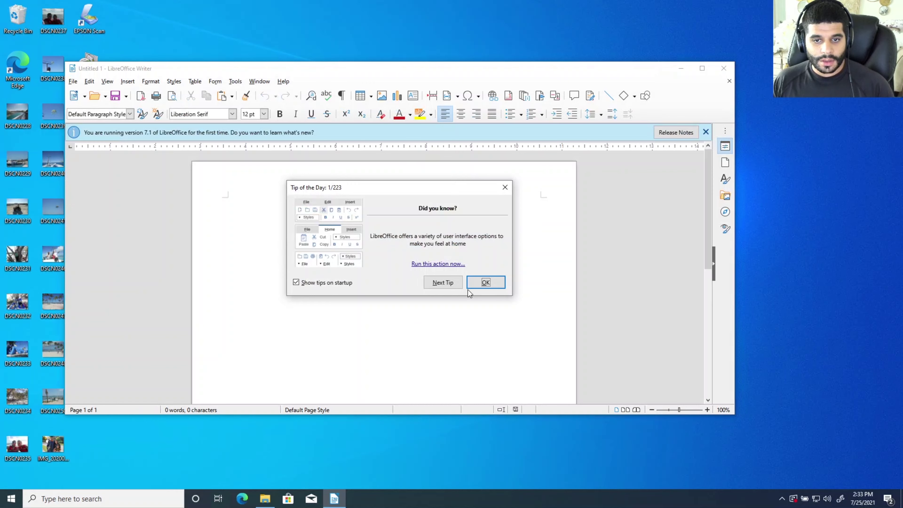
Step: Dismiss the tip, maximize Writer, and type a centred 'Hello' on the first line
click(486, 282)
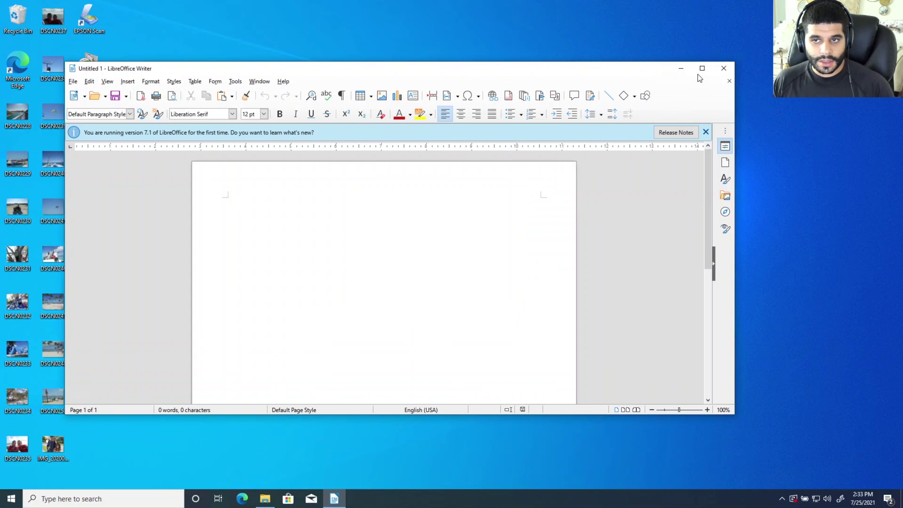
click(702, 68)
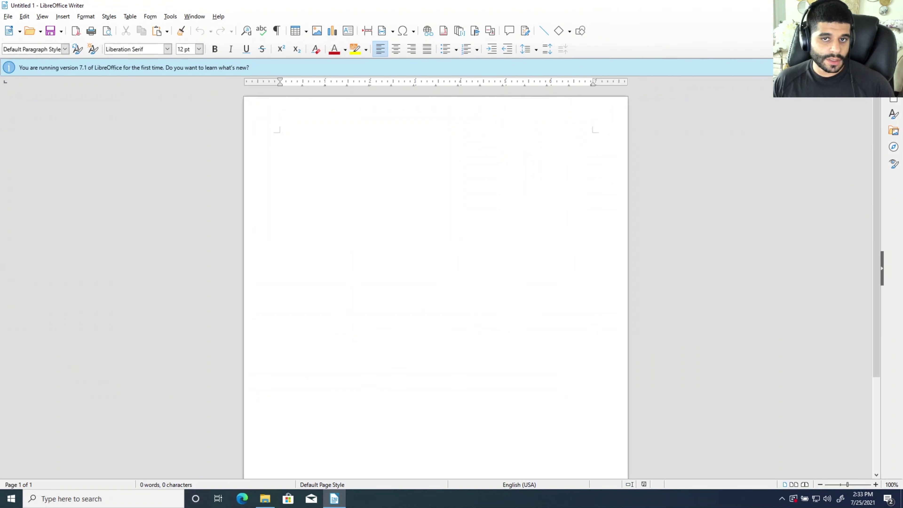
click(399, 52)
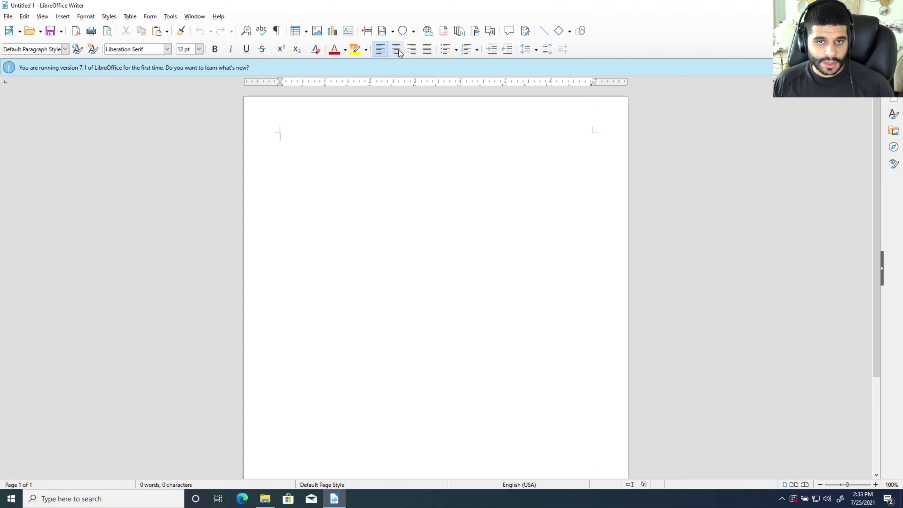
text(Hello)
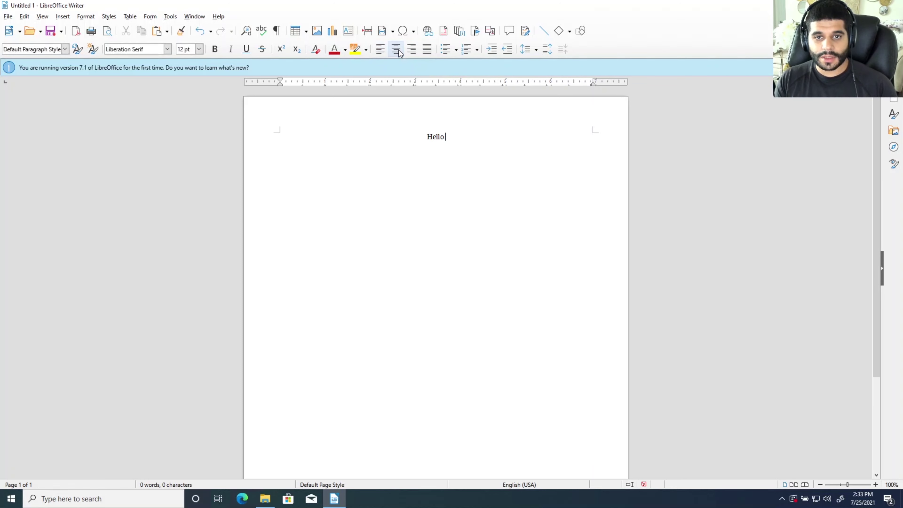